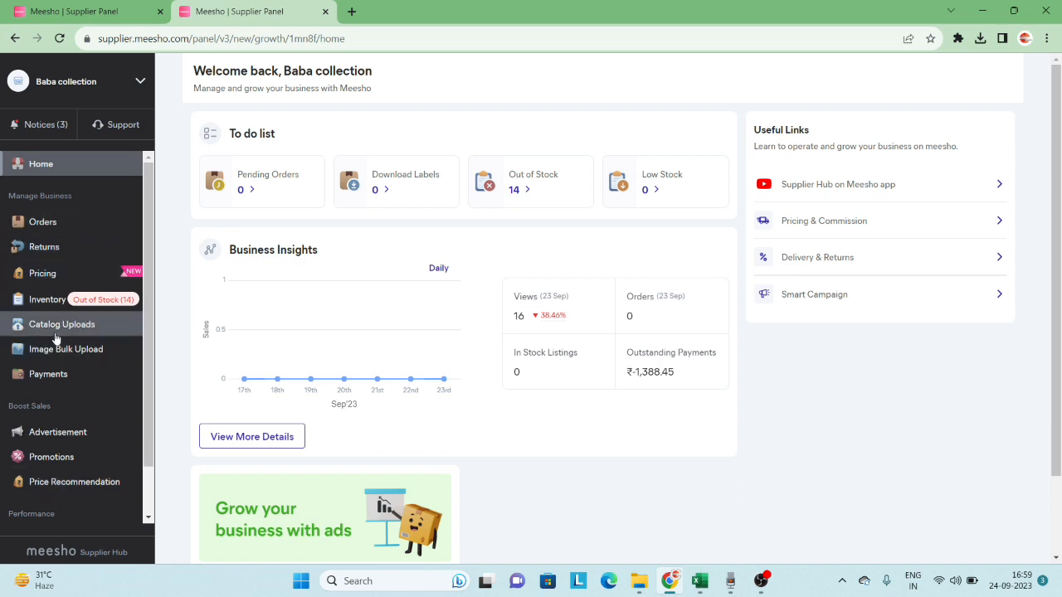
- Start adding a single catalog from the catalog uploads page and proceed past the features deactivation notice
left_click(57, 332)
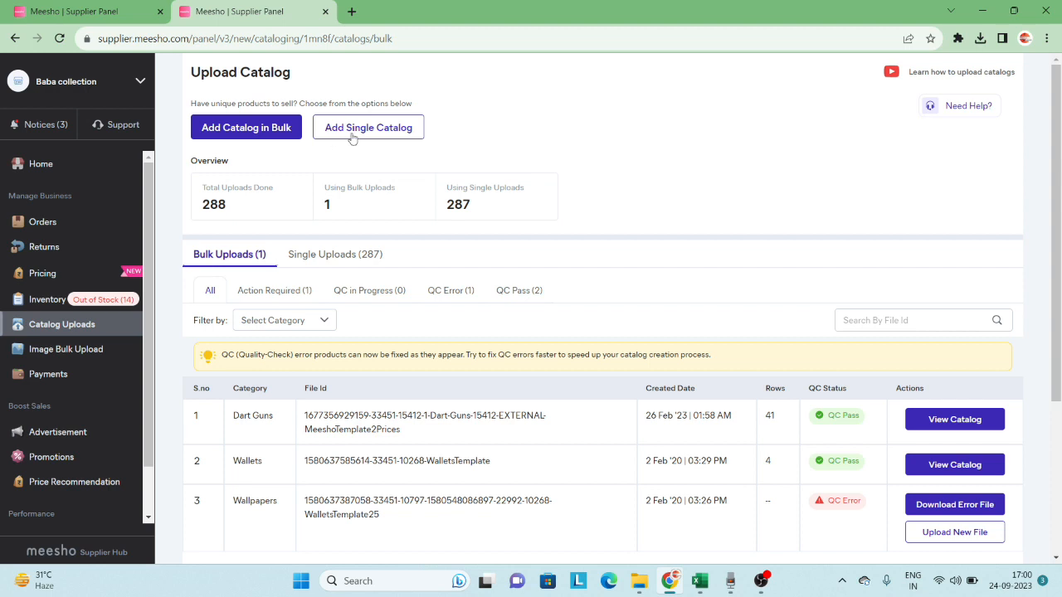
left_click(351, 135)
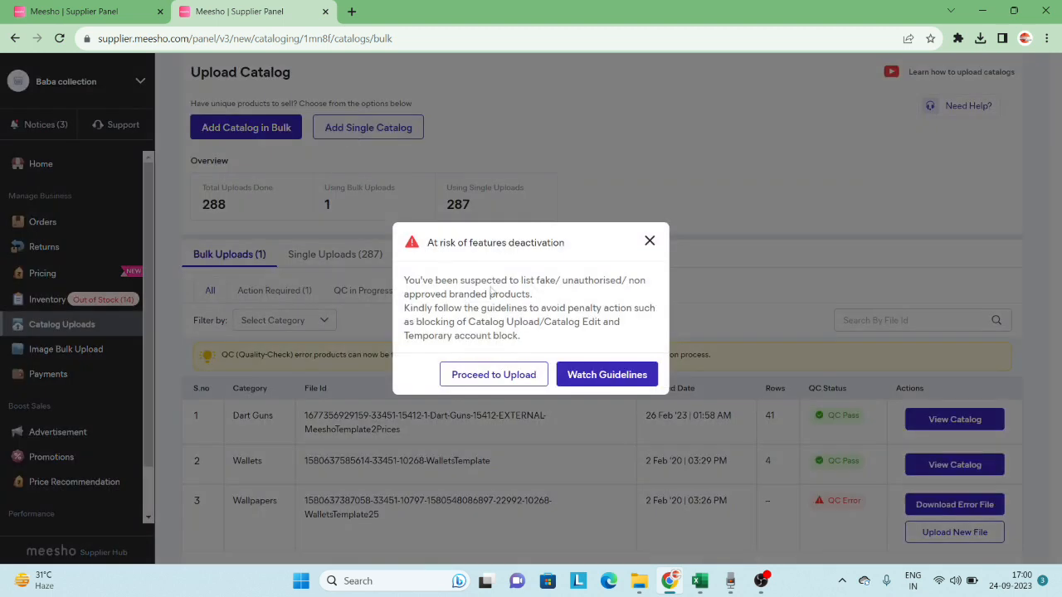
left_click(534, 382)
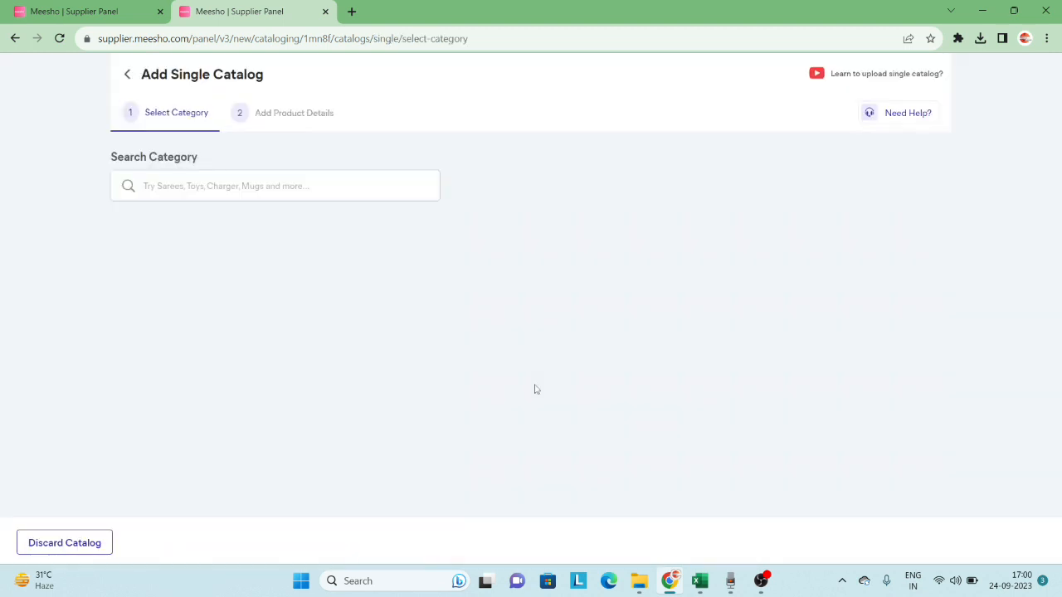
- Search the categories for "frame" and choose Photo Frames in Home & Kitchen
left_click(360, 182)
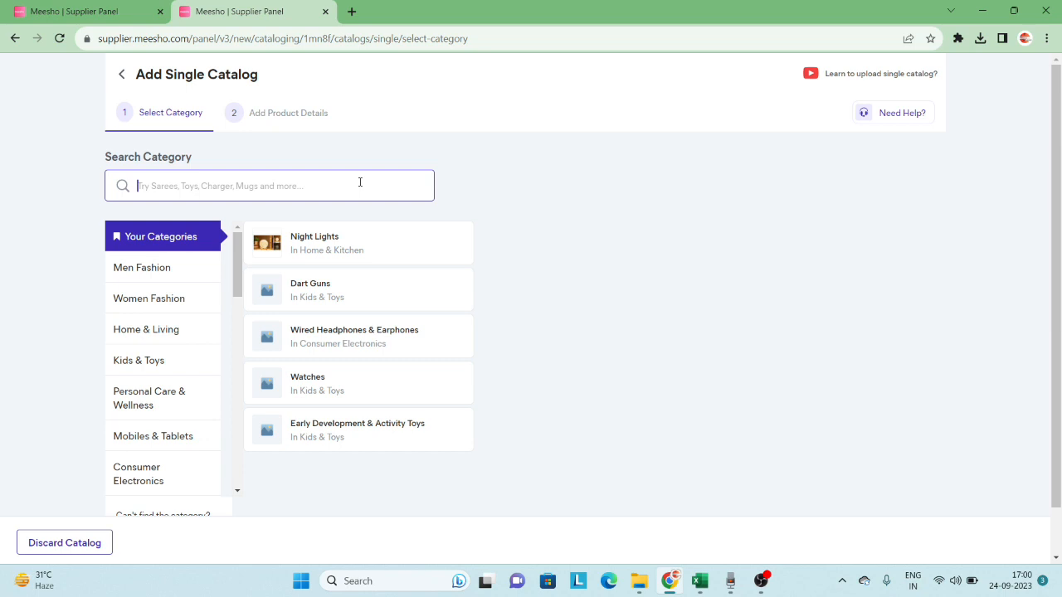
type("frzmm")
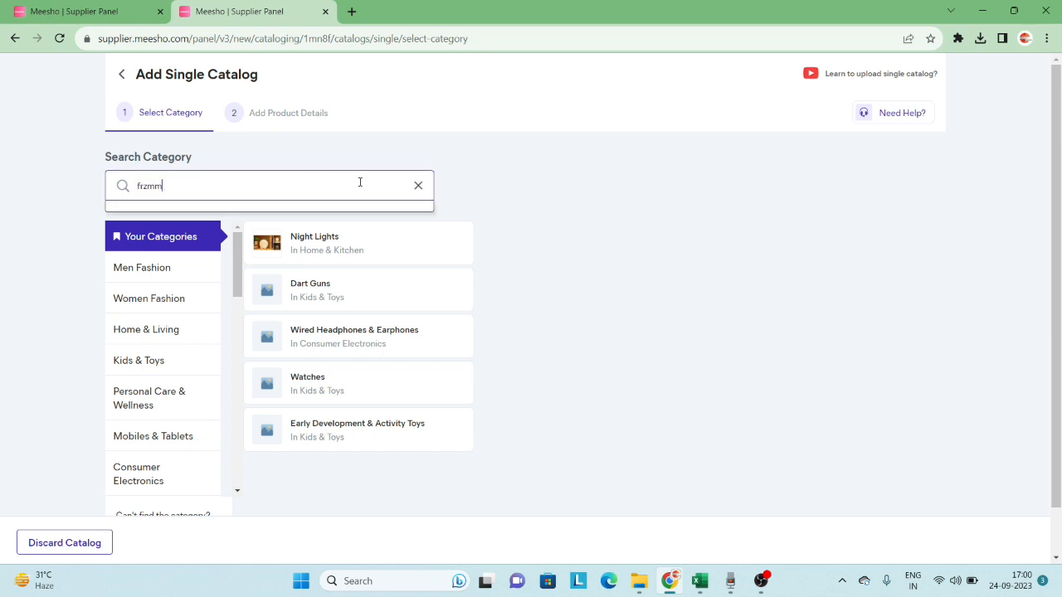
key("BackSpace")
key("BackSpace")
key("BackSpace")
type("ame")
key("BackSpace")
key("BackSpace")
key("BackSpace")
key("BackSpace")
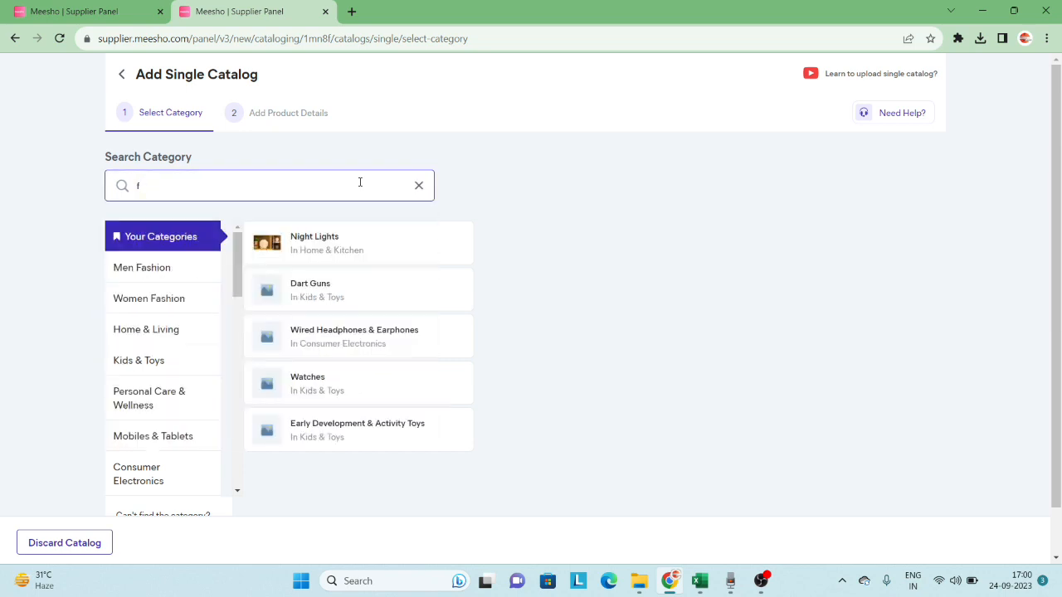
type("rame")
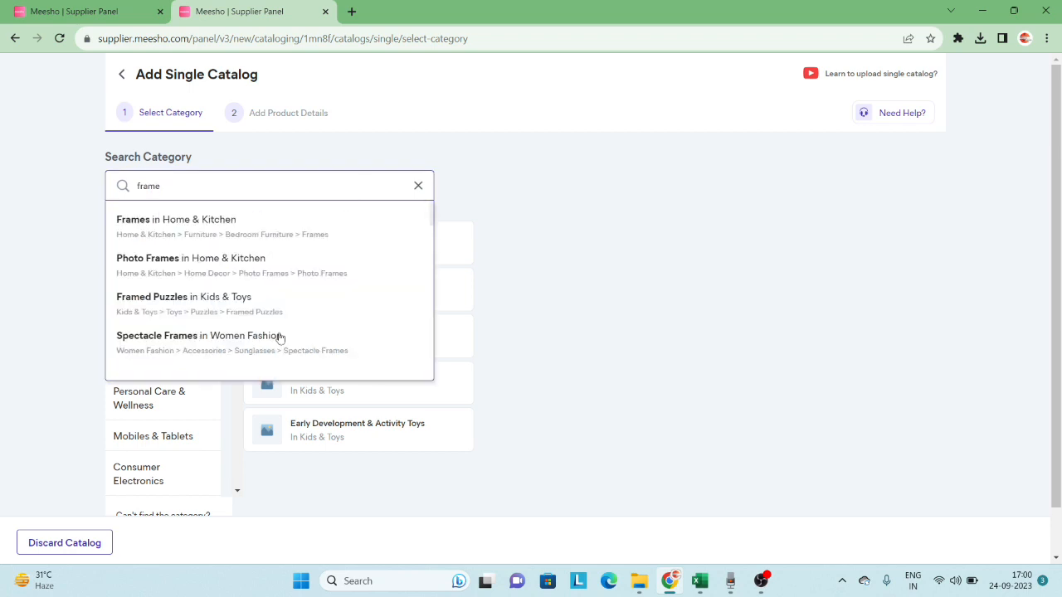
left_click(287, 278)
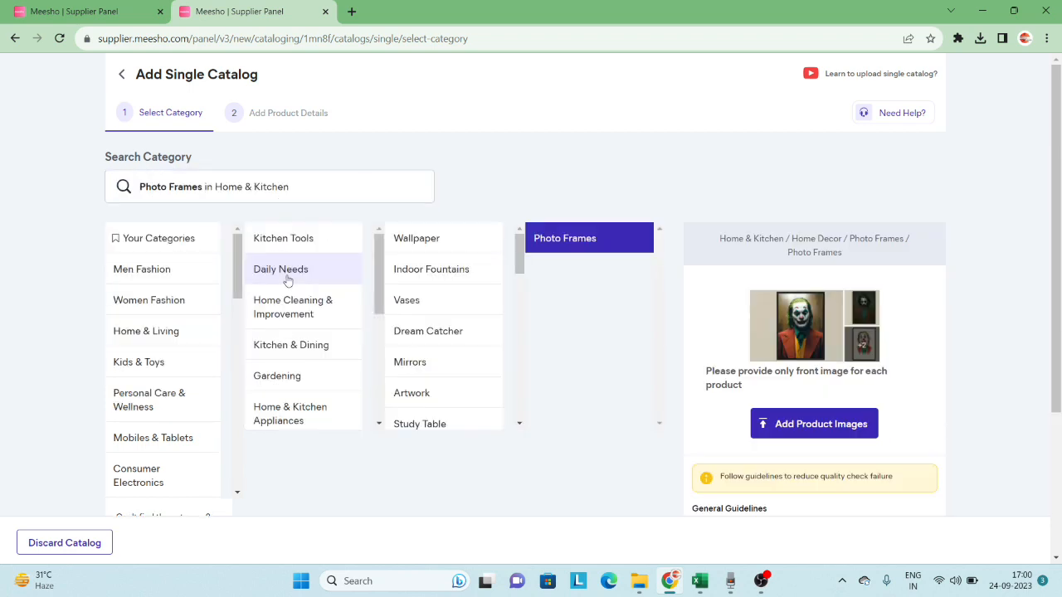
- Add the "Untitled design (10)" PNG from Downloads as the front product image and continue to the product details
left_click(838, 425)
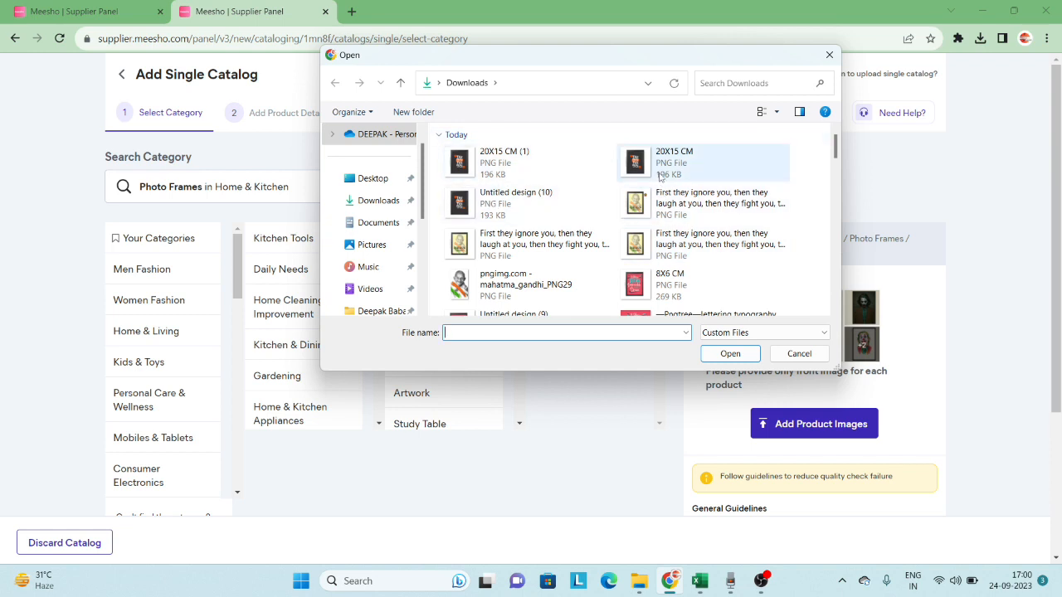
left_click(546, 200)
left_click(718, 357)
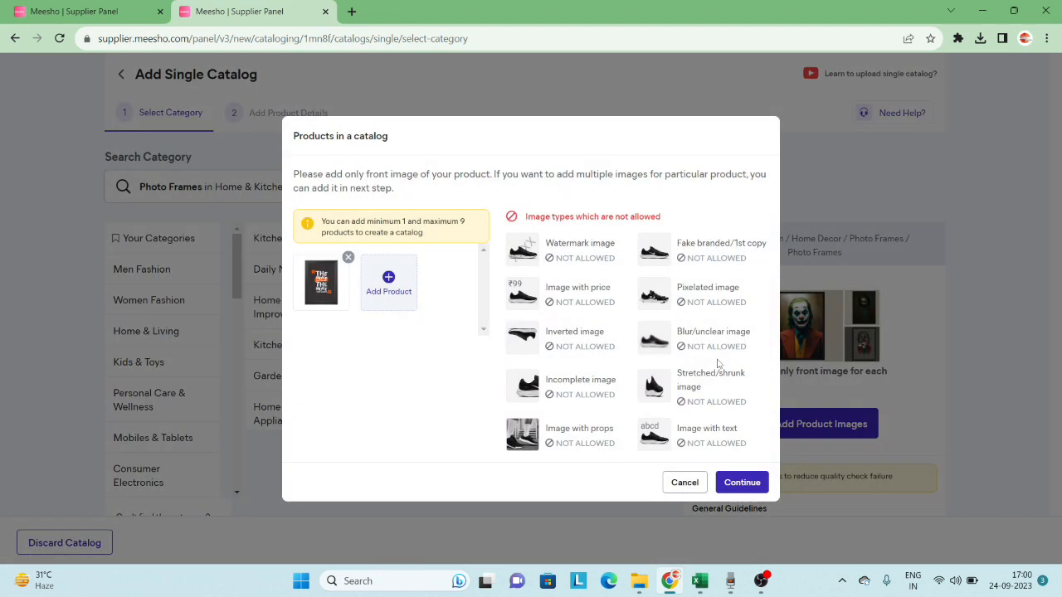
left_click(754, 482)
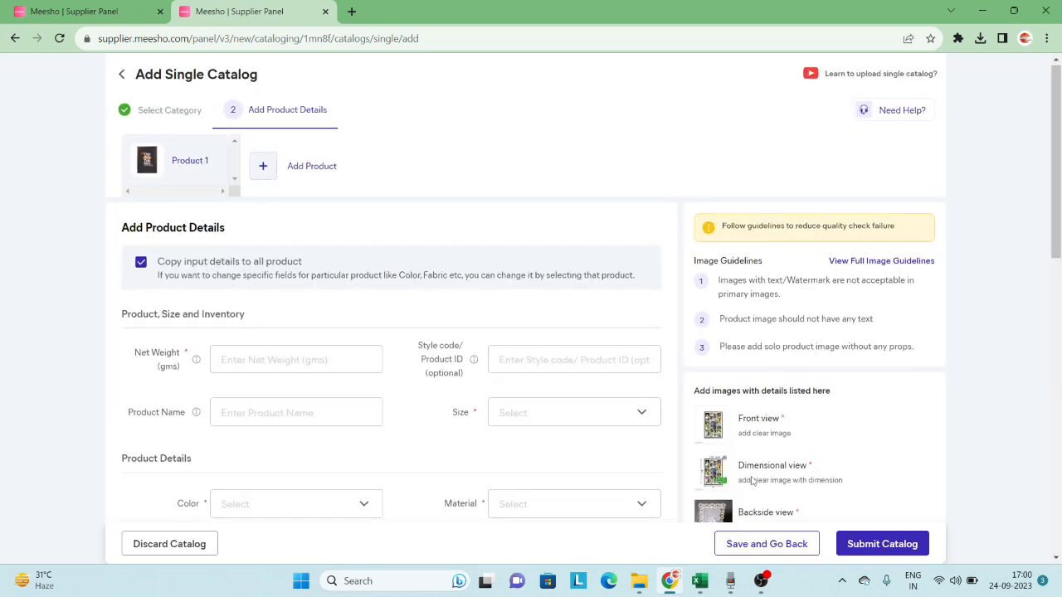
- Set the product's net weight to 150 grams
scroll(752, 480, "down", 2)
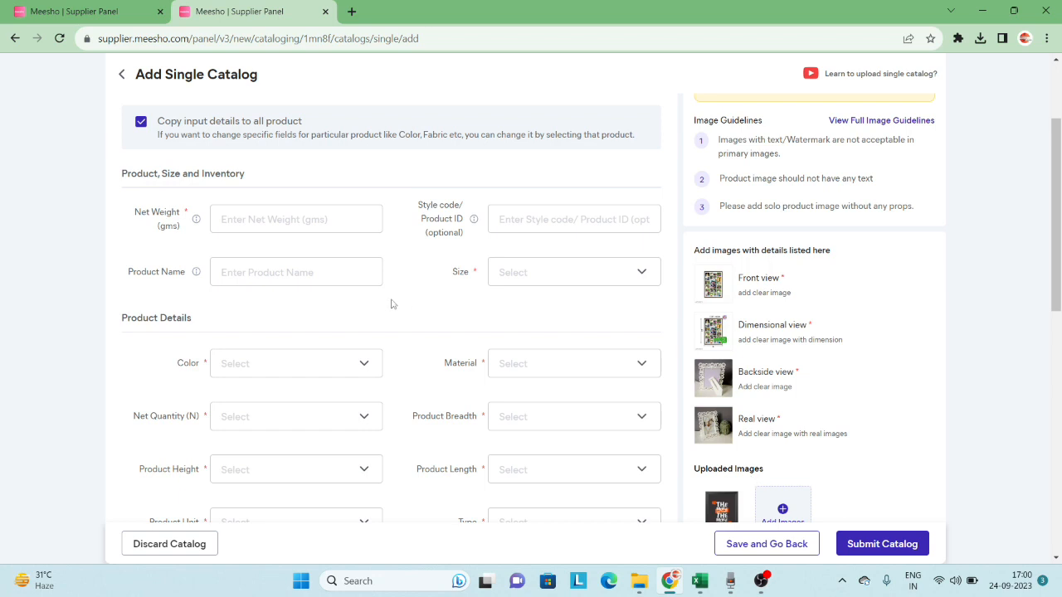
left_click(278, 209)
type("150")
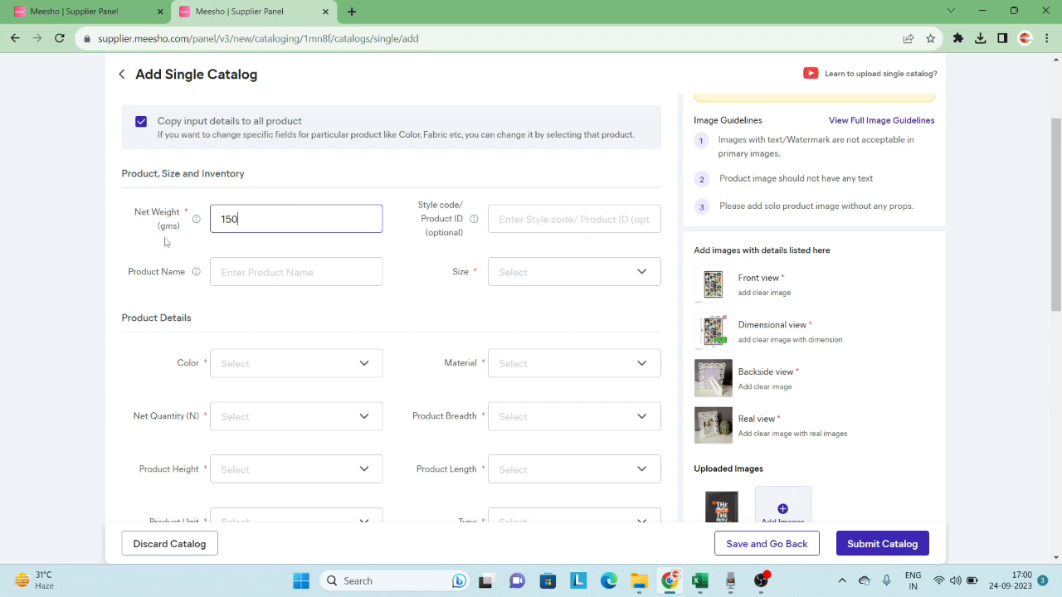
- Enter THEMOREFRAME as the style code/product ID
left_click(526, 229)
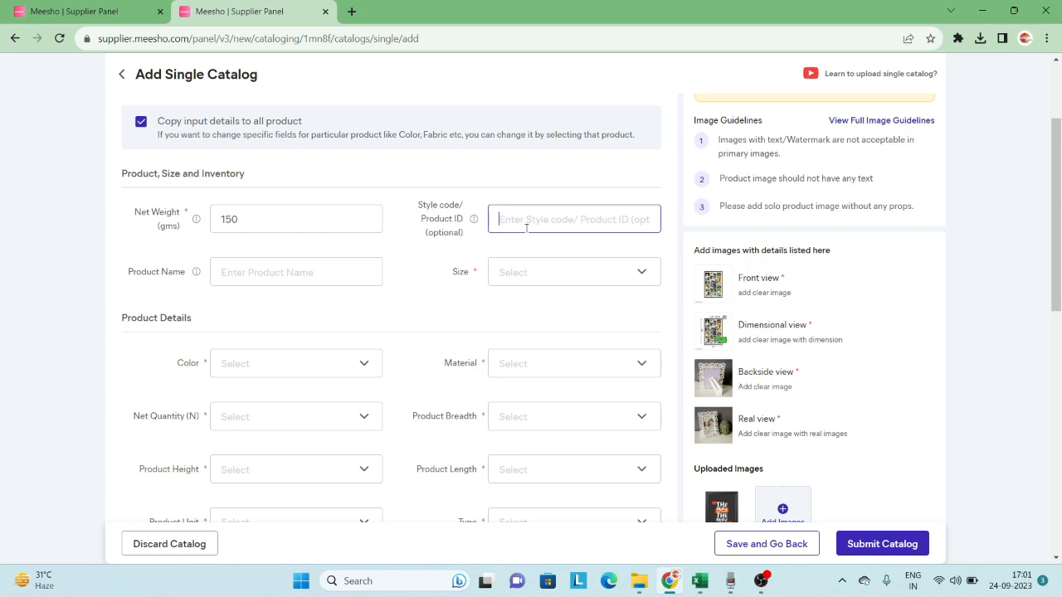
scroll(525, 228, "down", 1)
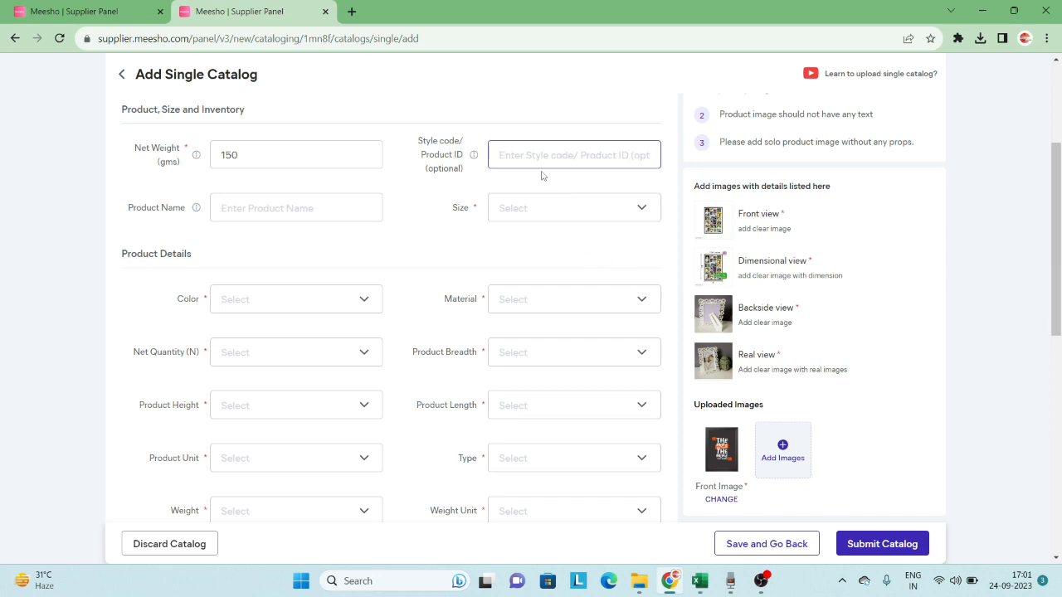
type("THEMORE")
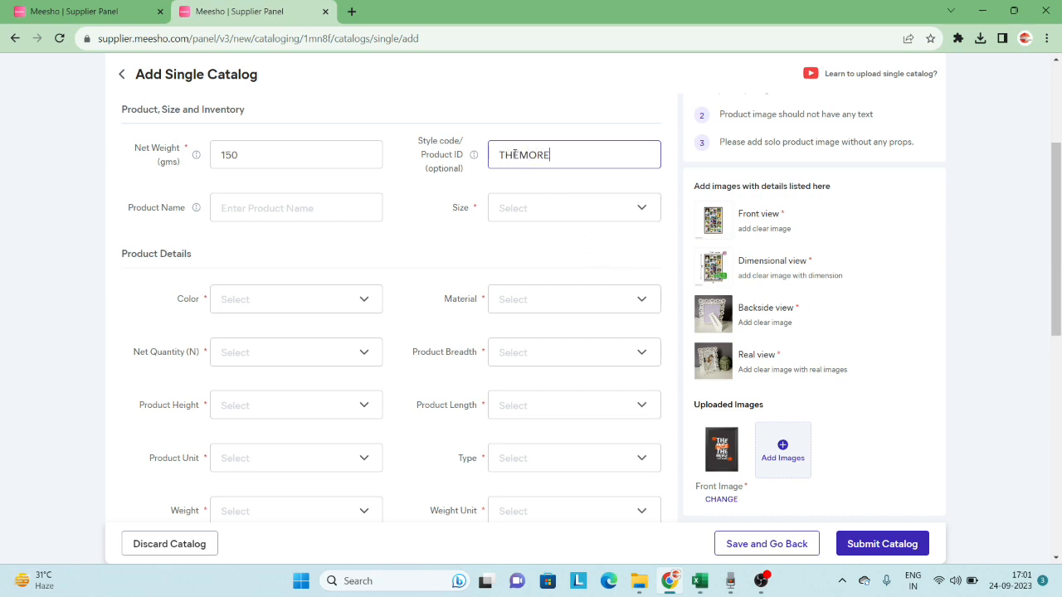
type("FRAME")
double_click(563, 156)
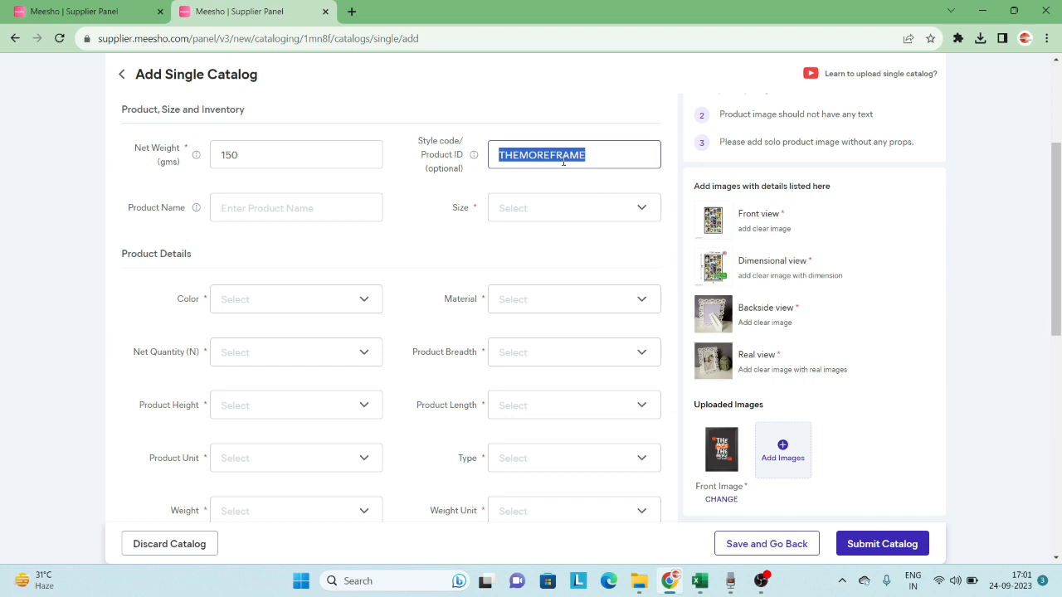
left_click(648, 184)
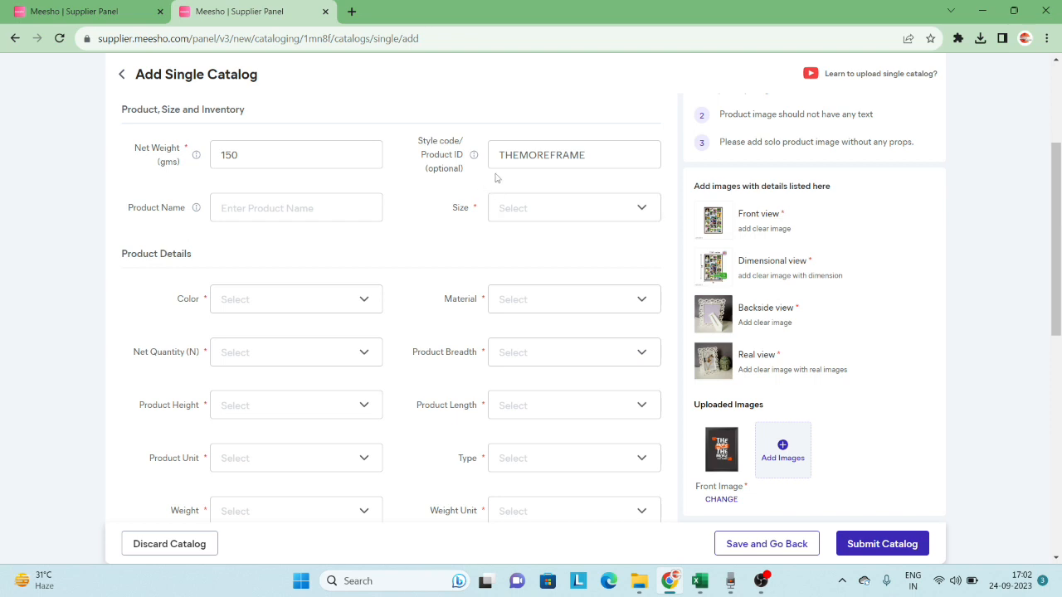
- Search for "word counter" in a new browser tab, open WordCounter and copy the NEZX Wall Photo Frame title there
left_click(369, 197)
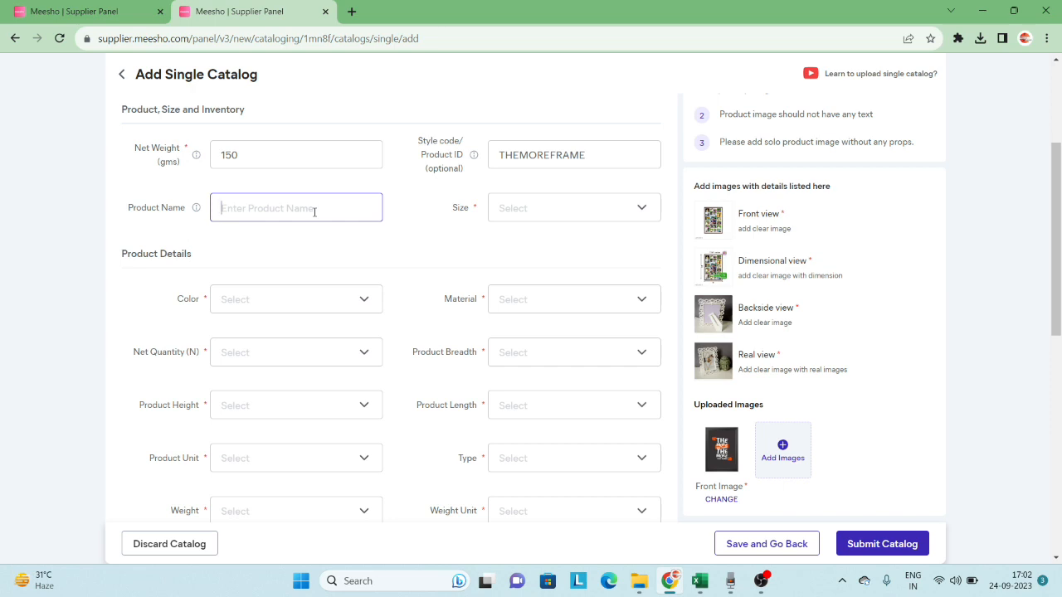
left_click(350, 10)
type("wor")
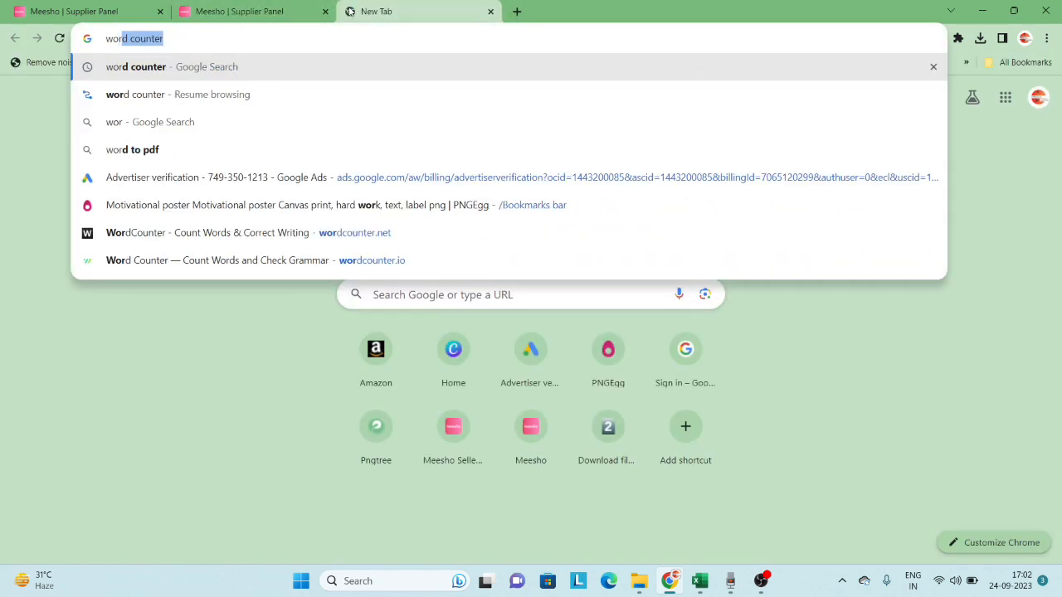
key("Return")
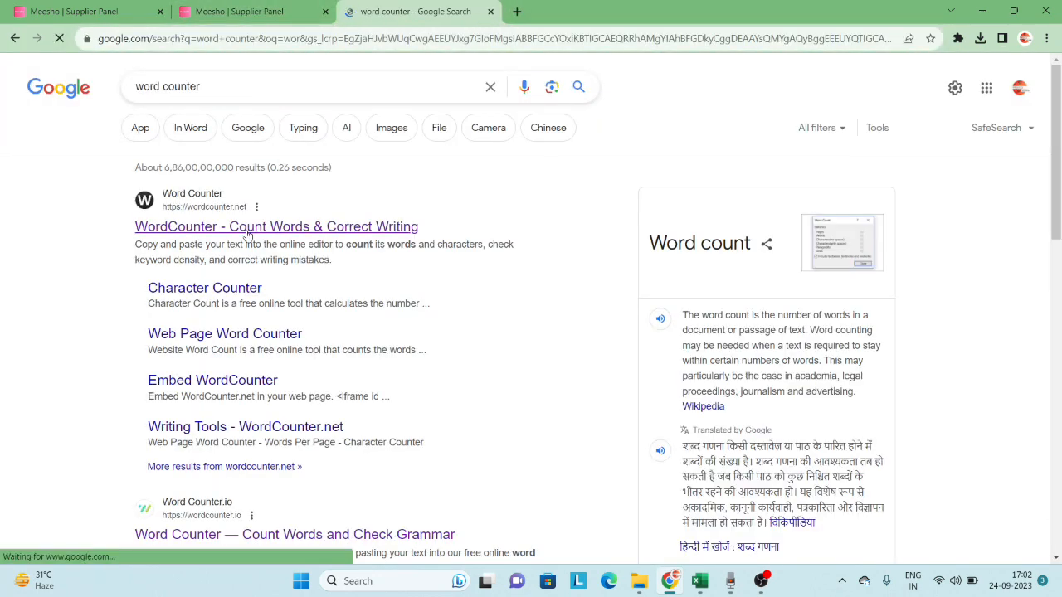
left_click(248, 234)
triple_click(257, 224)
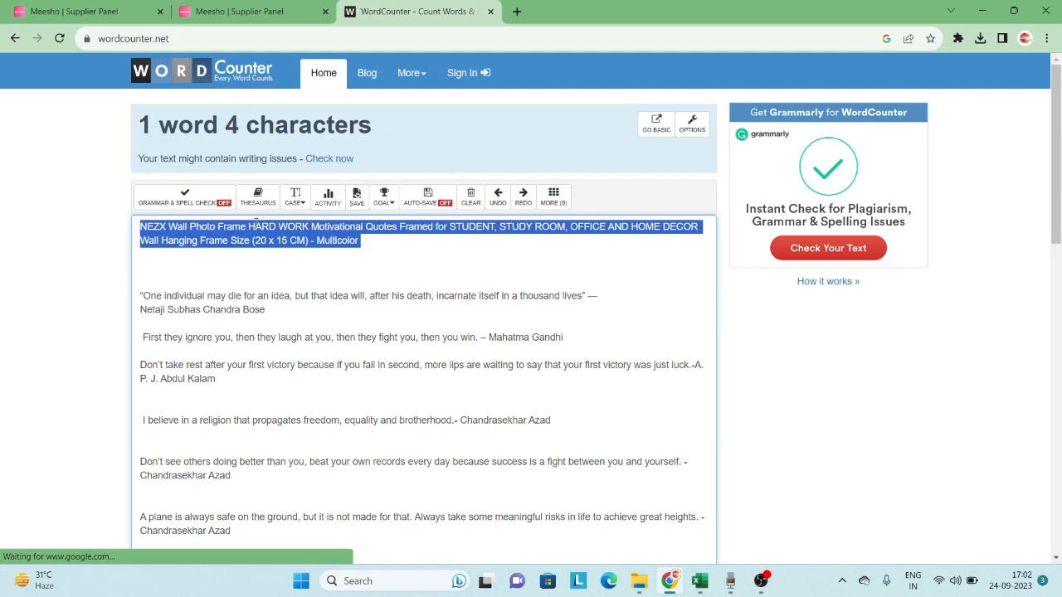
- Paste the copied NEZX Wall Photo Frame title as the product name in the Meesho form and recheck its source text
left_click(247, 11)
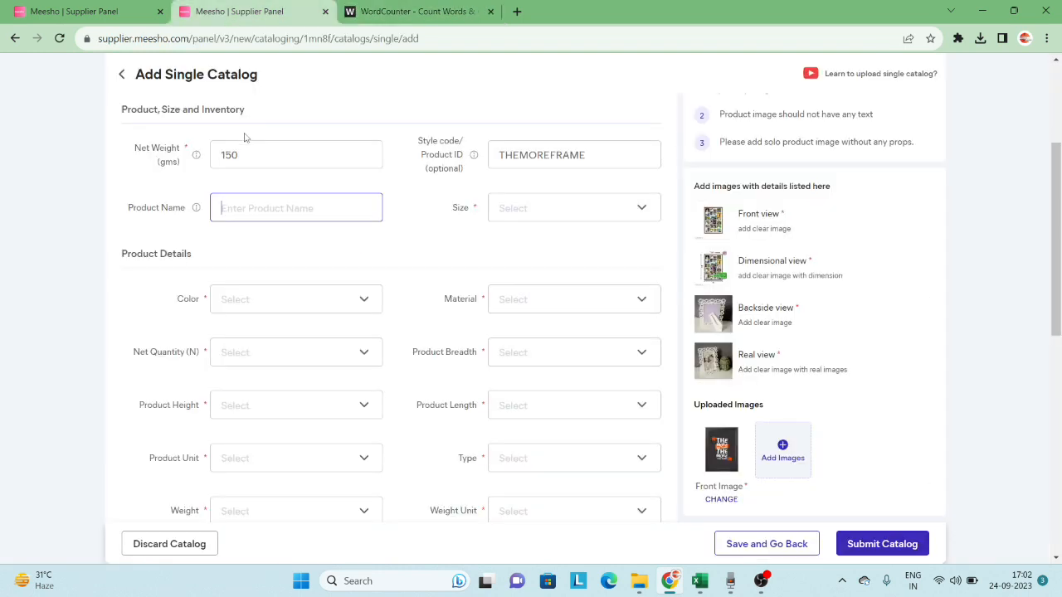
key("ctrl+v")
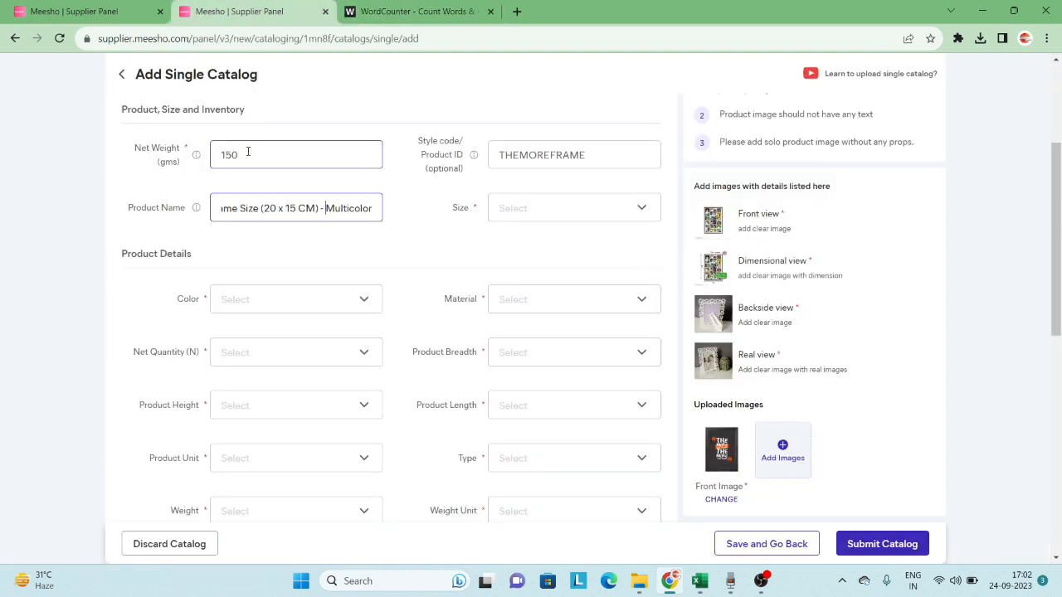
left_click(438, 6)
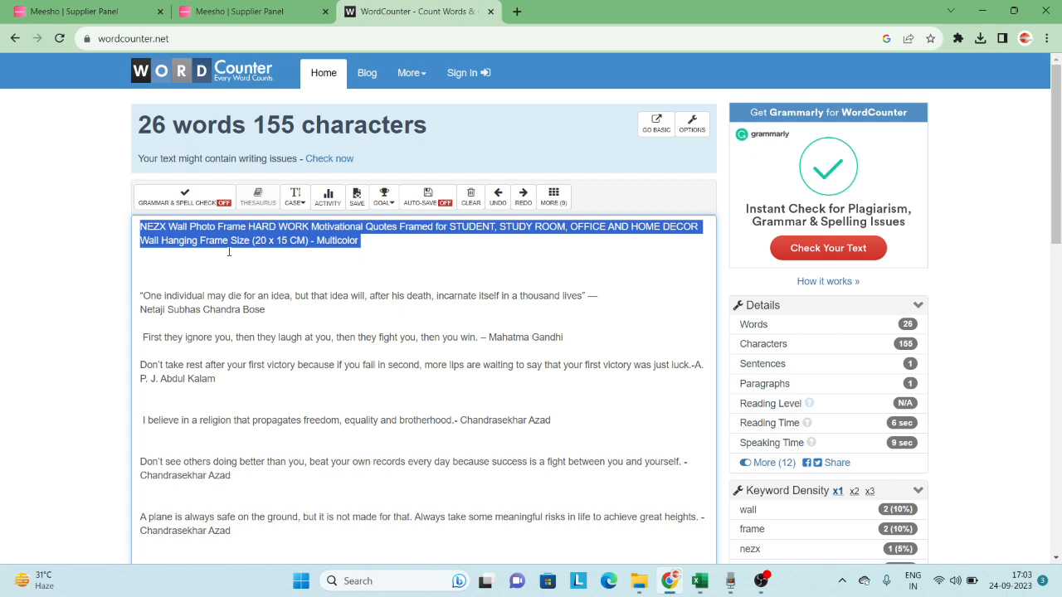
left_click(245, 11)
left_click(353, 257)
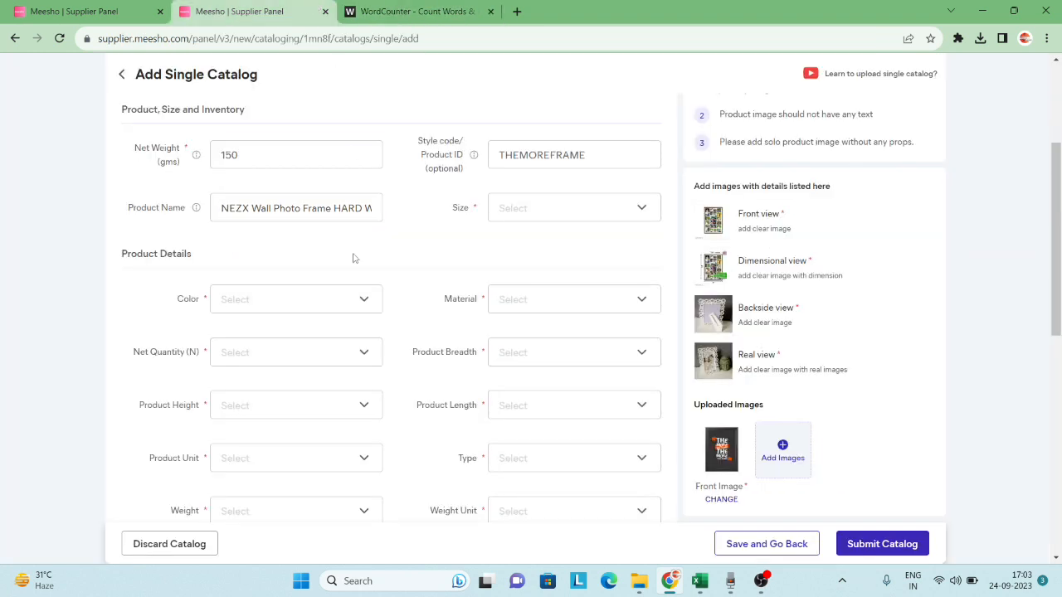
- Apply Free Size as the product size and set its inventory to 50, leaving the SKU ID empty
left_click(630, 213)
left_click(504, 243)
left_click(628, 279)
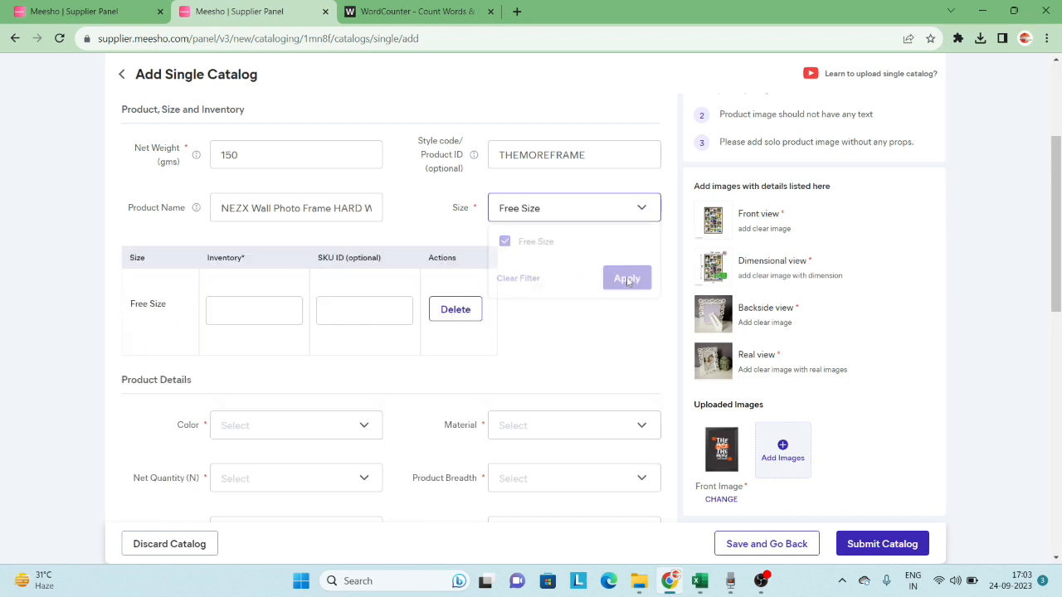
scroll(419, 359, "down", 1)
left_click(272, 231)
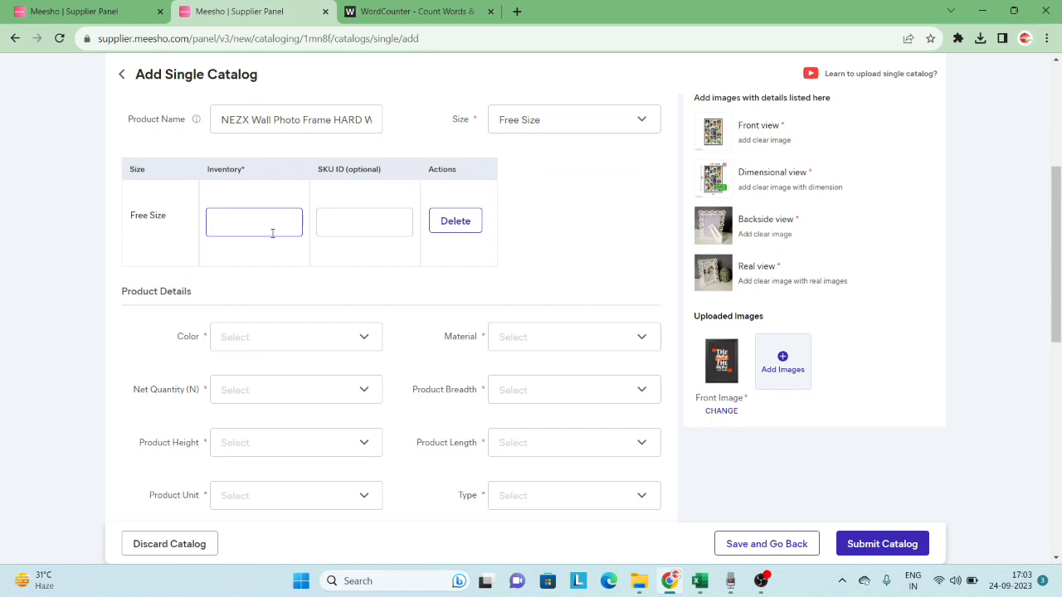
type("50")
left_click(336, 232)
left_click(348, 278)
- Set the product color to Multi and the material to Plastic
scroll(347, 277, "down", 2)
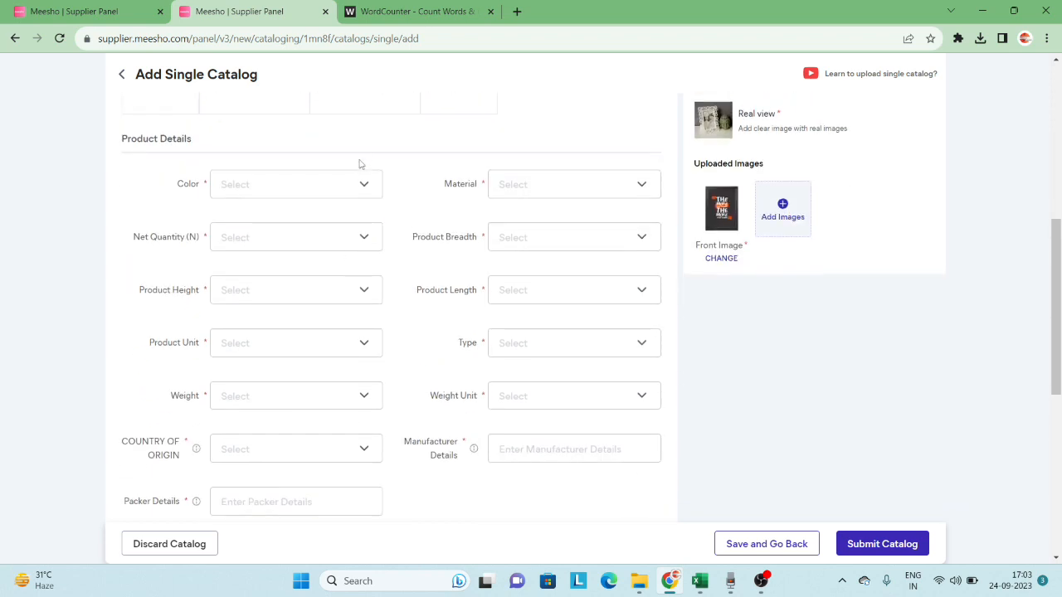
left_click(351, 187)
scroll(287, 310, "down", 3)
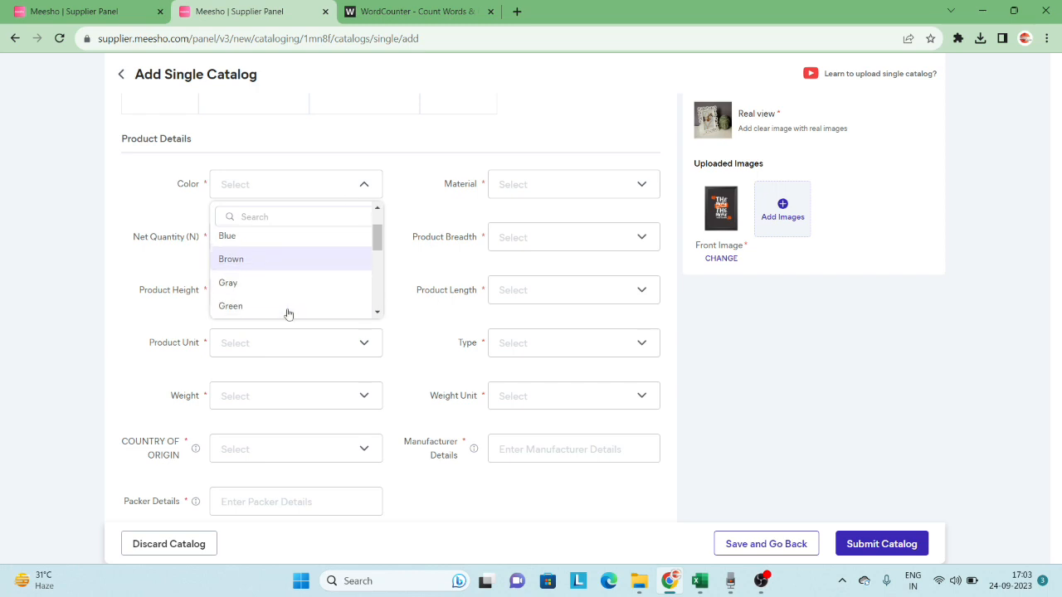
scroll(288, 315, "down", 1)
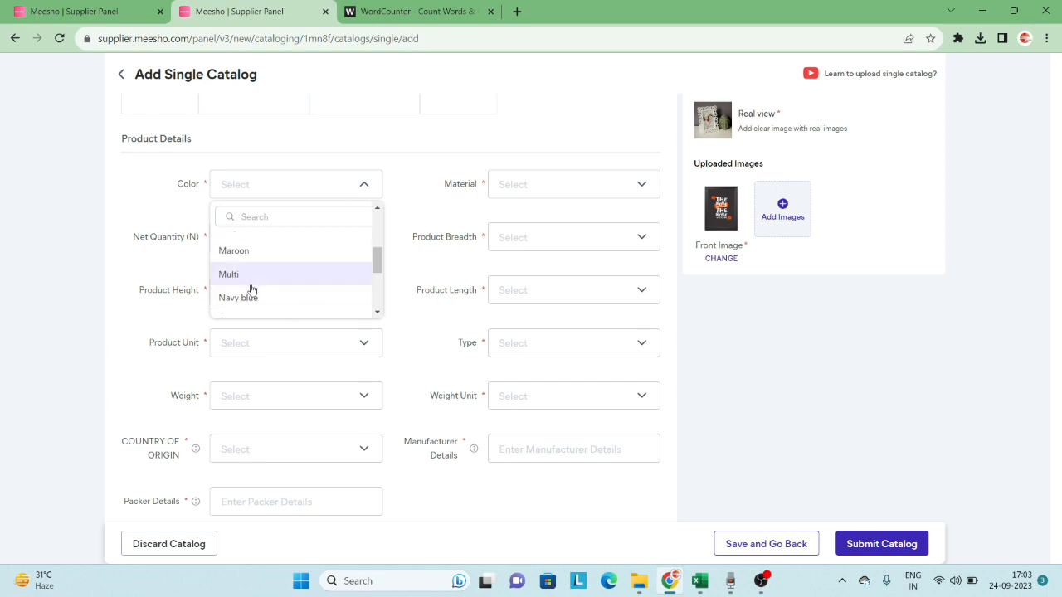
left_click(251, 285)
left_click(536, 196)
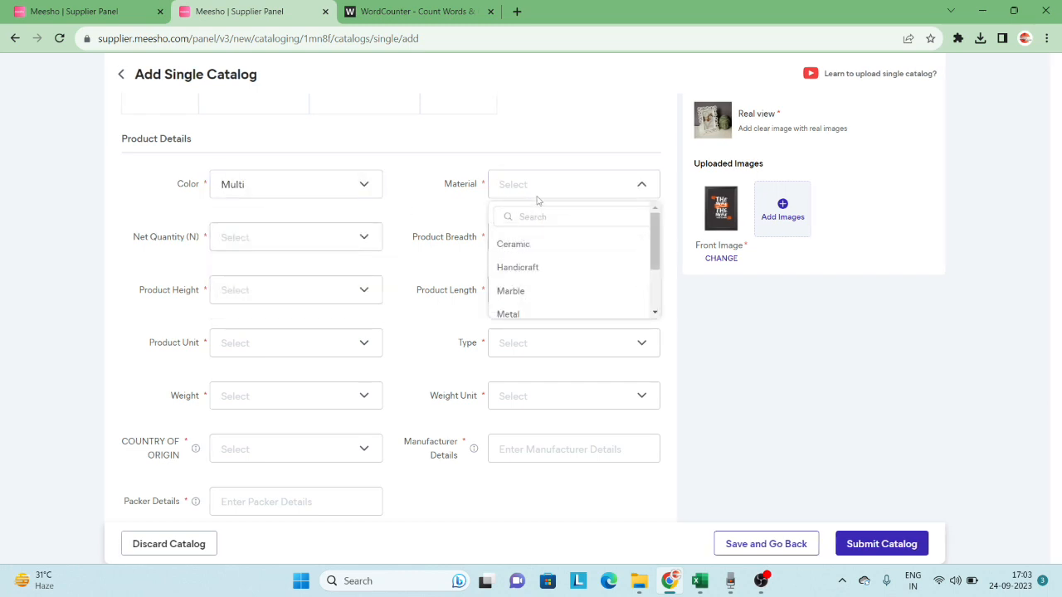
scroll(545, 286, "down", 3)
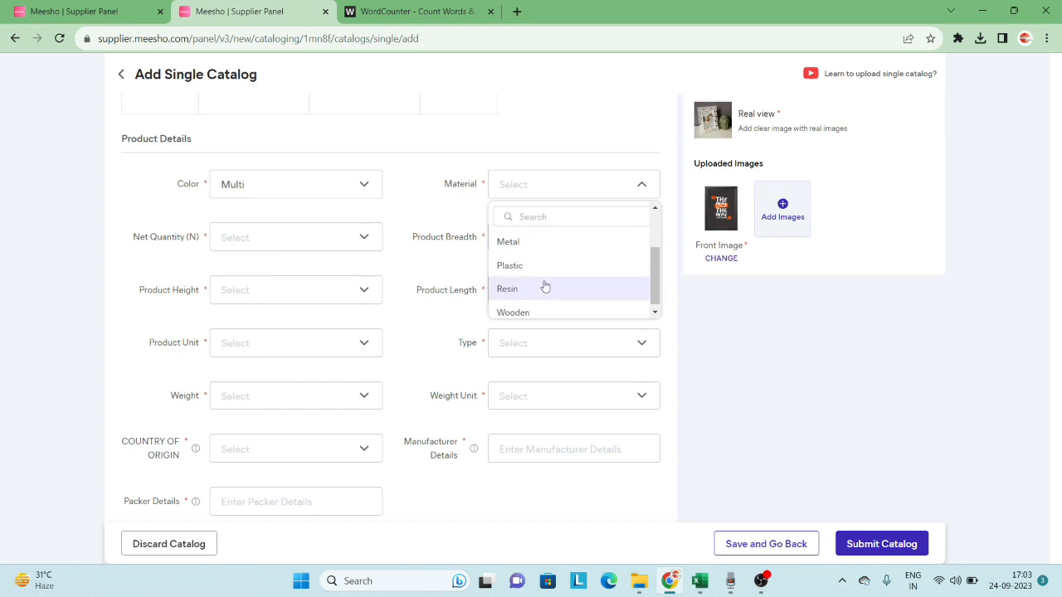
left_click(531, 266)
- Set the net quantity to 1 and the product breadth to 15
left_click(323, 238)
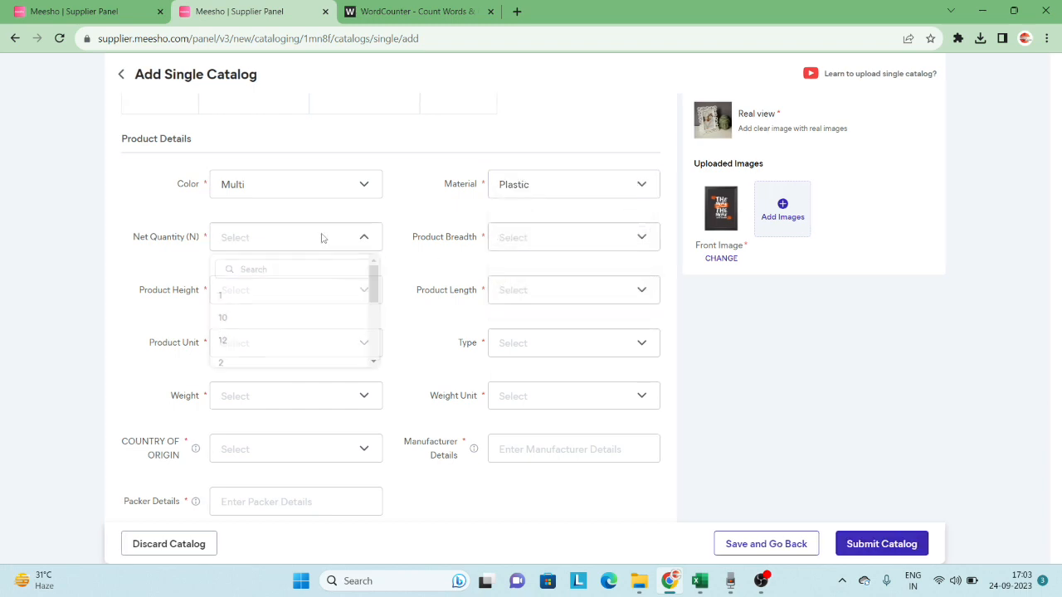
left_click(215, 300)
left_click(544, 240)
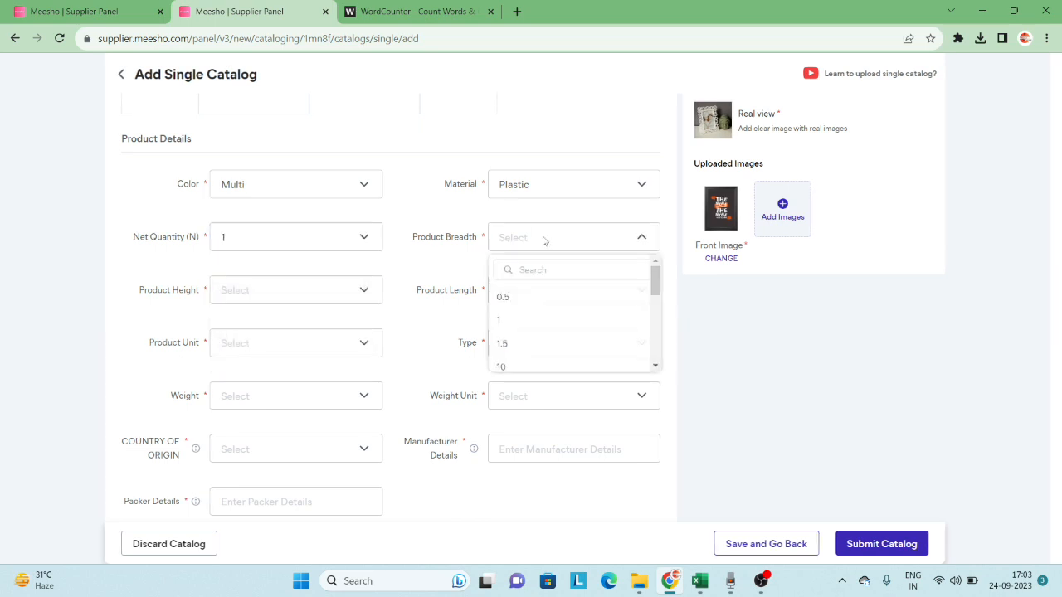
left_click(547, 270)
type("15")
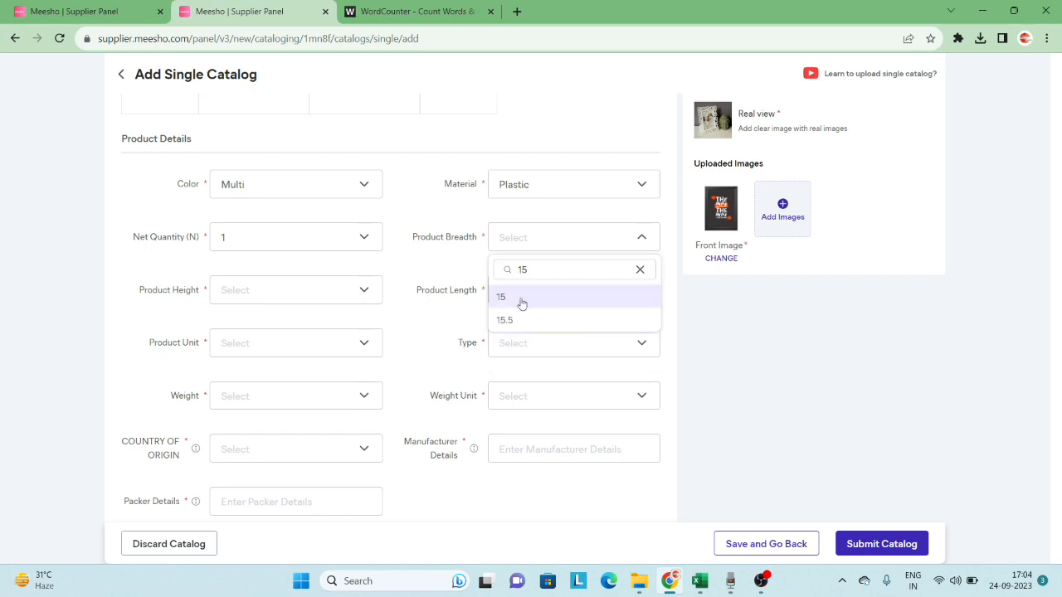
left_click(522, 304)
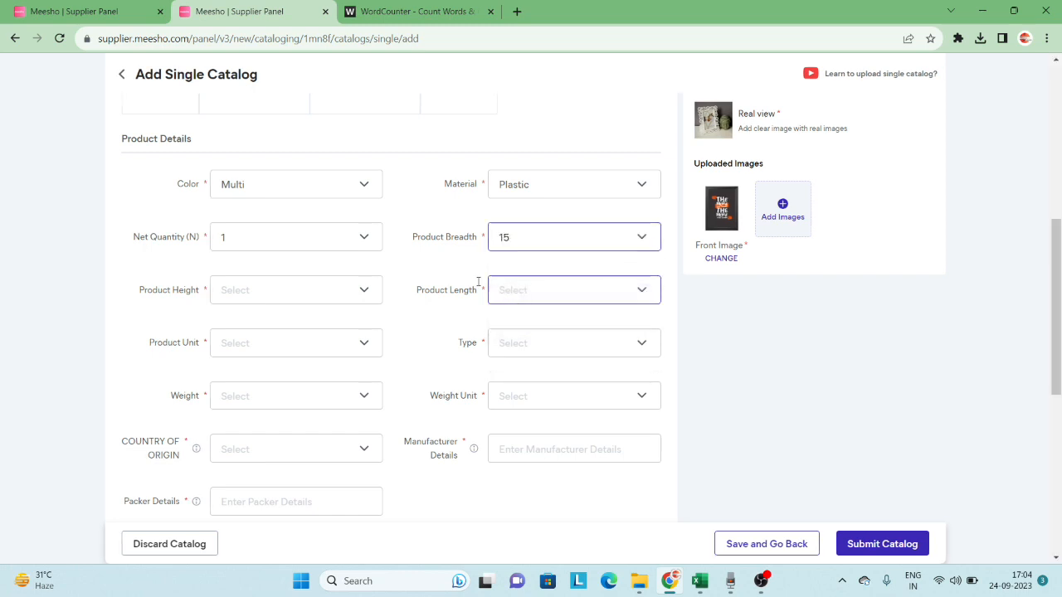
- Set the product height to 2 and the product length to 20
left_click(311, 292)
left_click(303, 326)
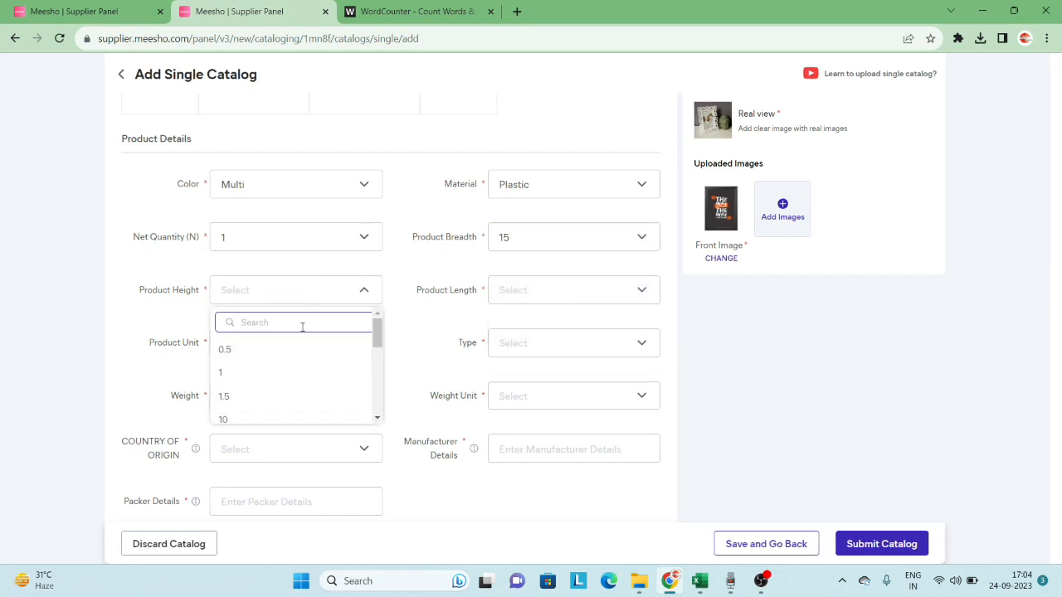
type("2")
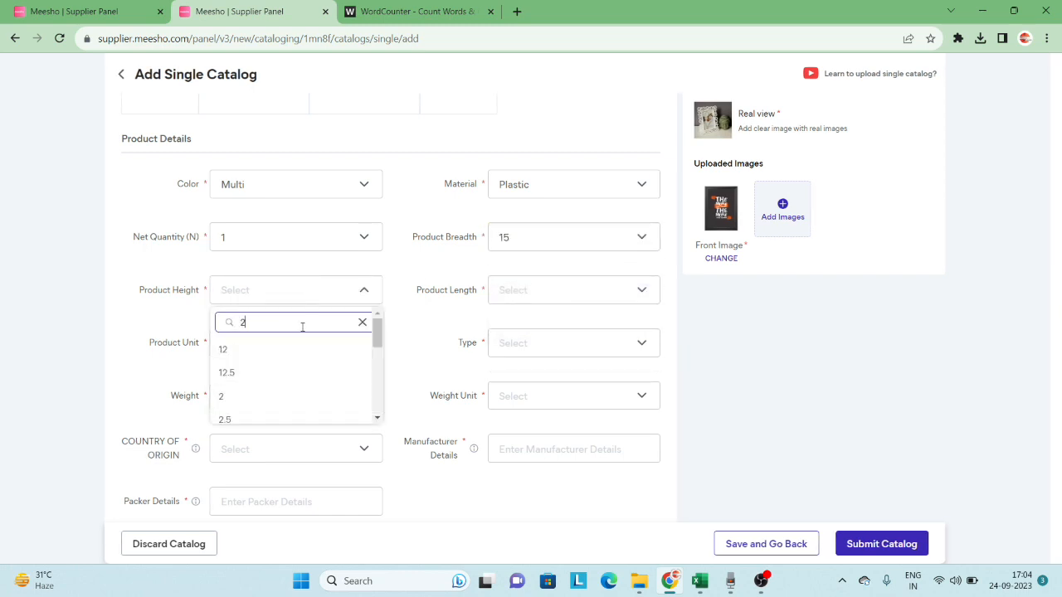
left_click(257, 397)
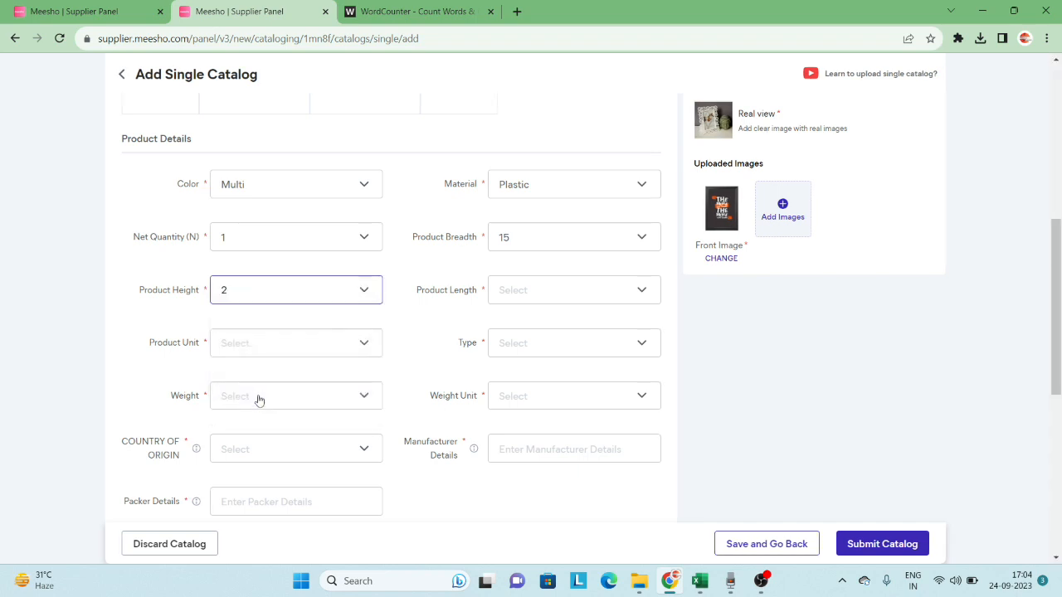
left_click(520, 293)
left_click(533, 313)
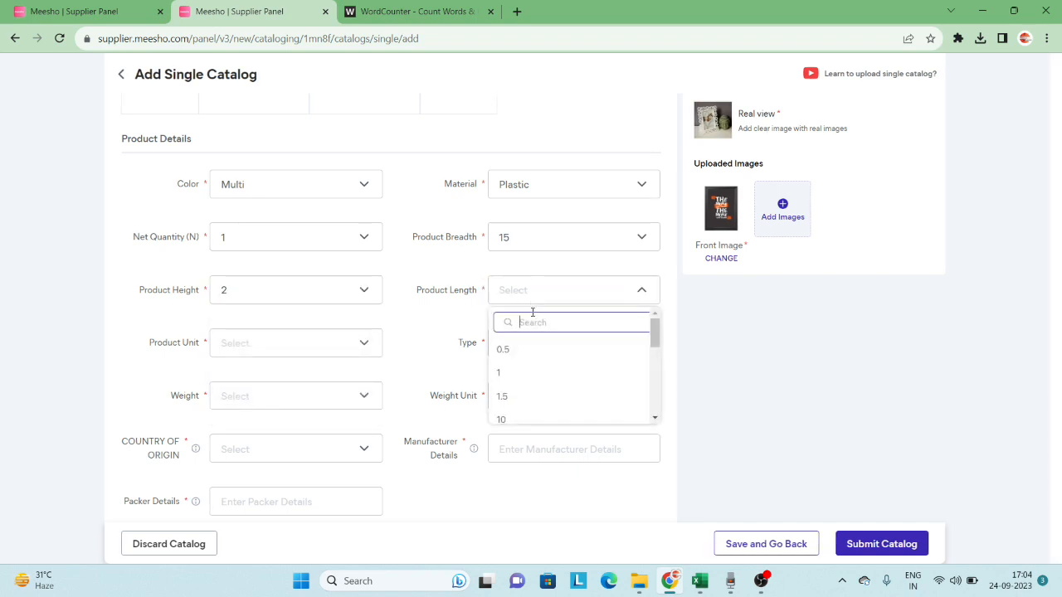
type("20")
left_click(526, 349)
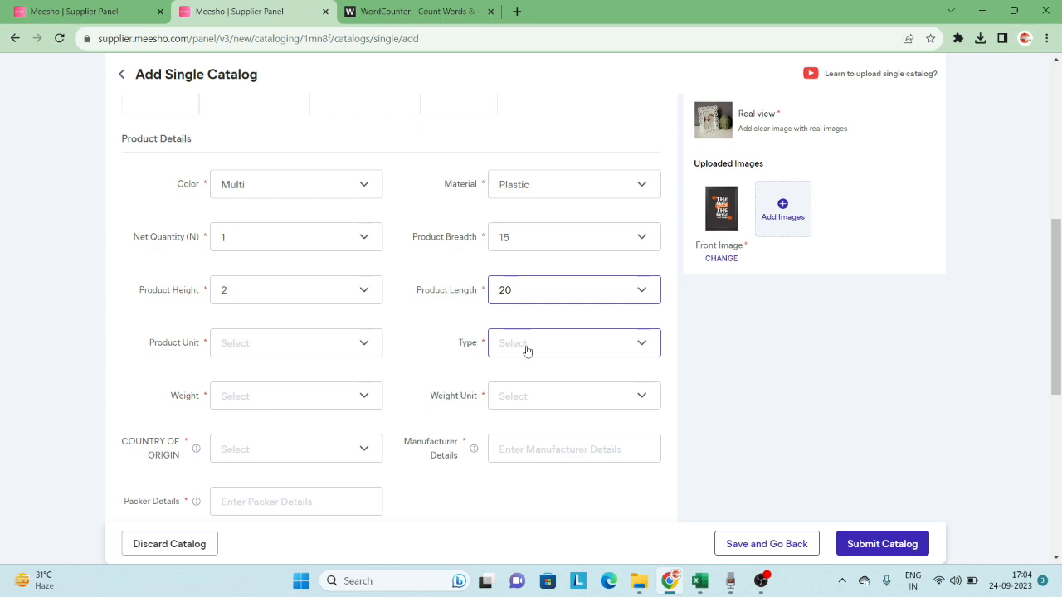
- Choose cm as the product unit for the frame's dimensions
left_click(301, 334)
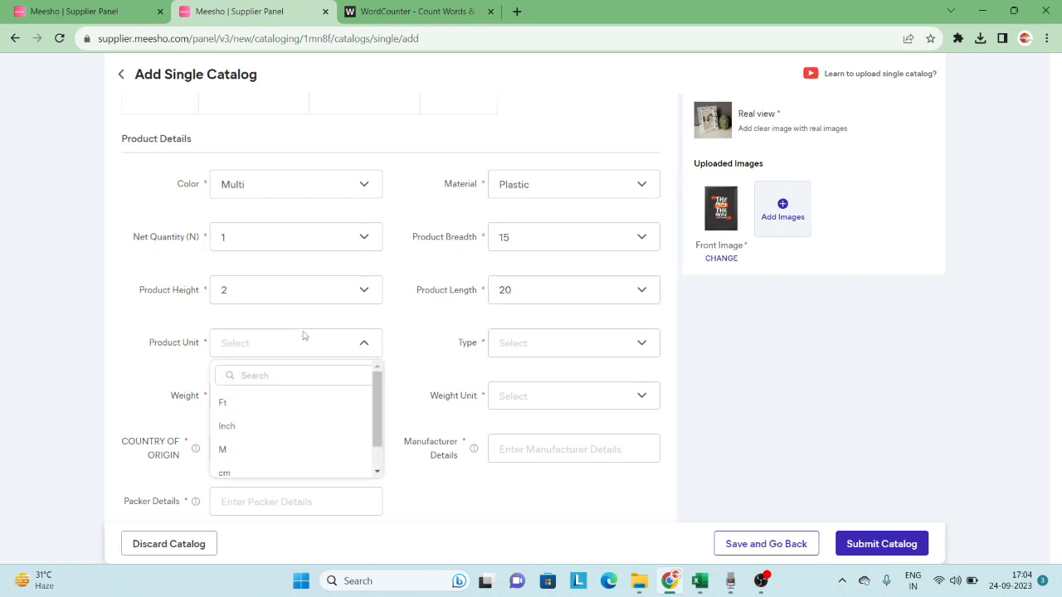
left_click(243, 483)
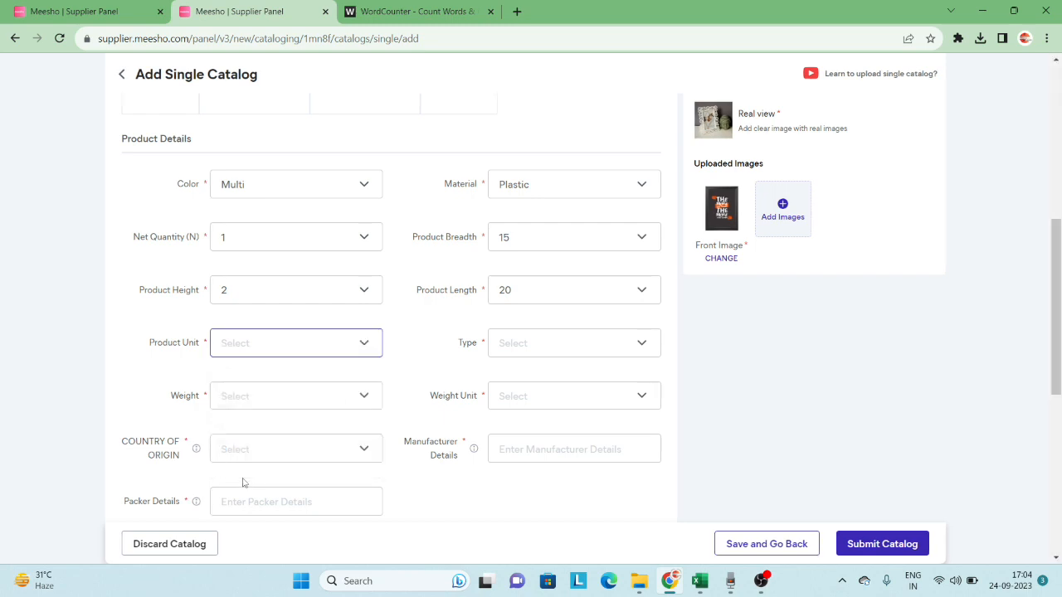
left_click(308, 346)
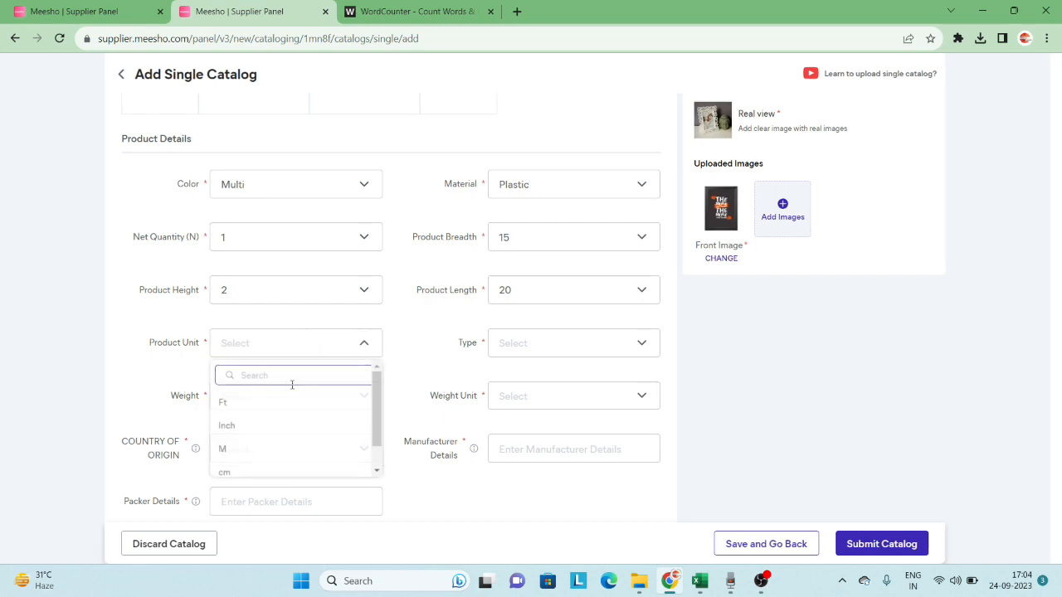
scroll(276, 432, "down", 1)
left_click(253, 448)
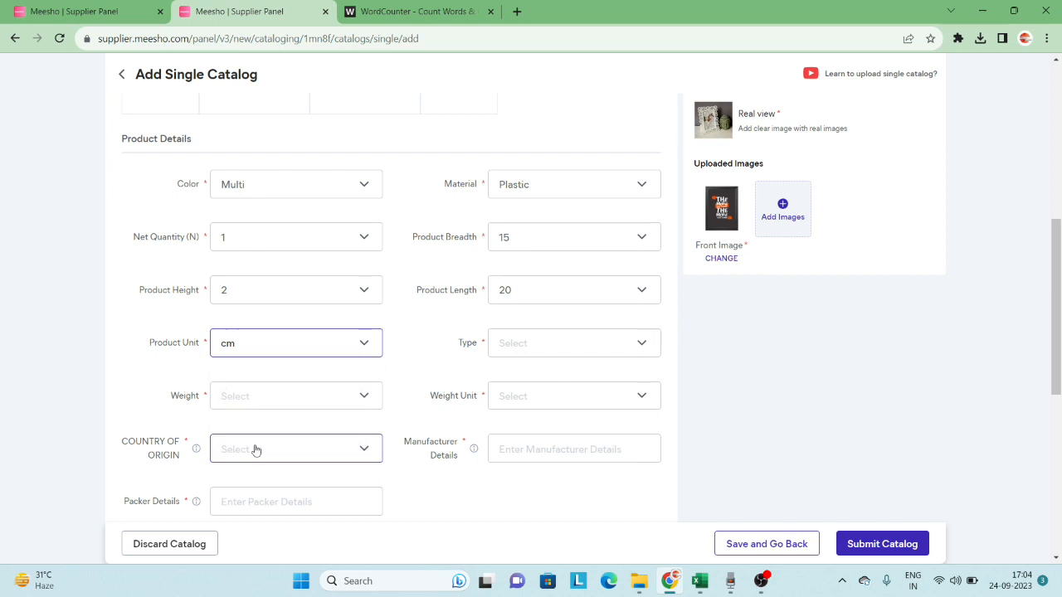
- Look through the available product types and set the type to Digital Photo Frame
scroll(256, 450, "down", 1)
left_click(543, 245)
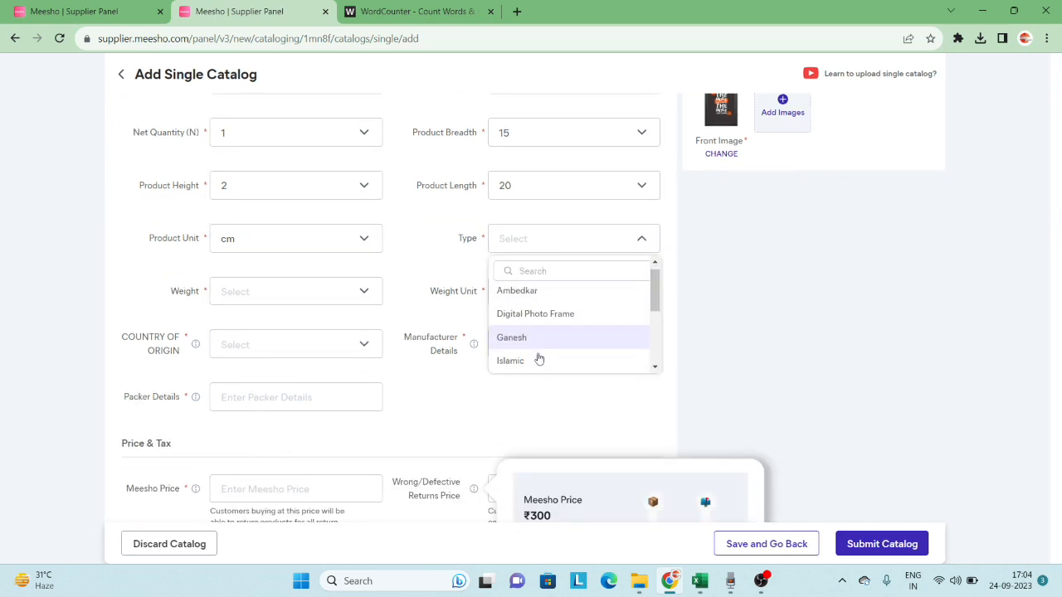
scroll(538, 358, "down", 4)
scroll(538, 358, "down", 2)
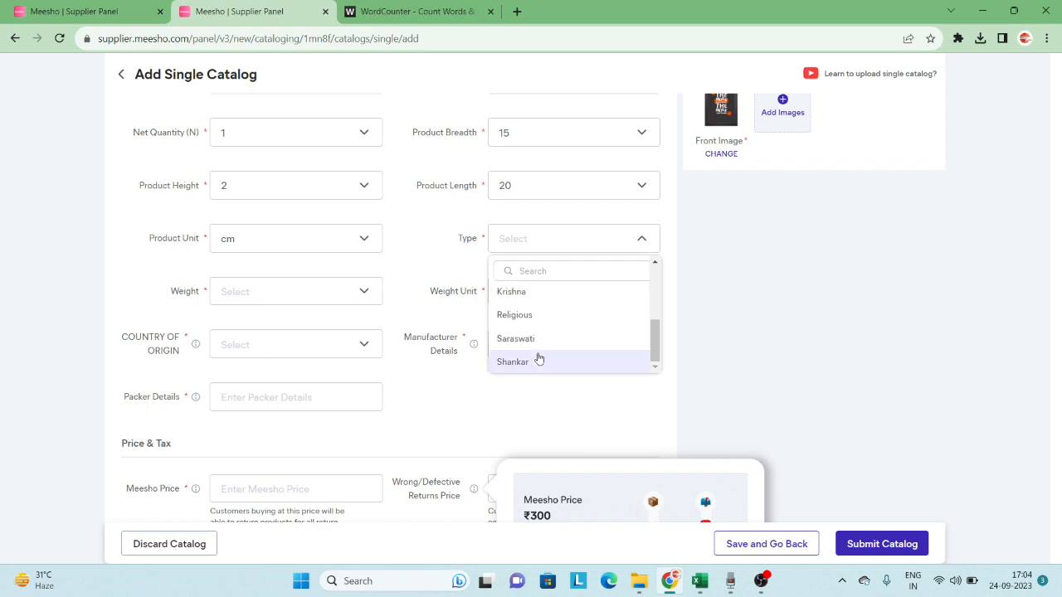
scroll(538, 358, "up", 6)
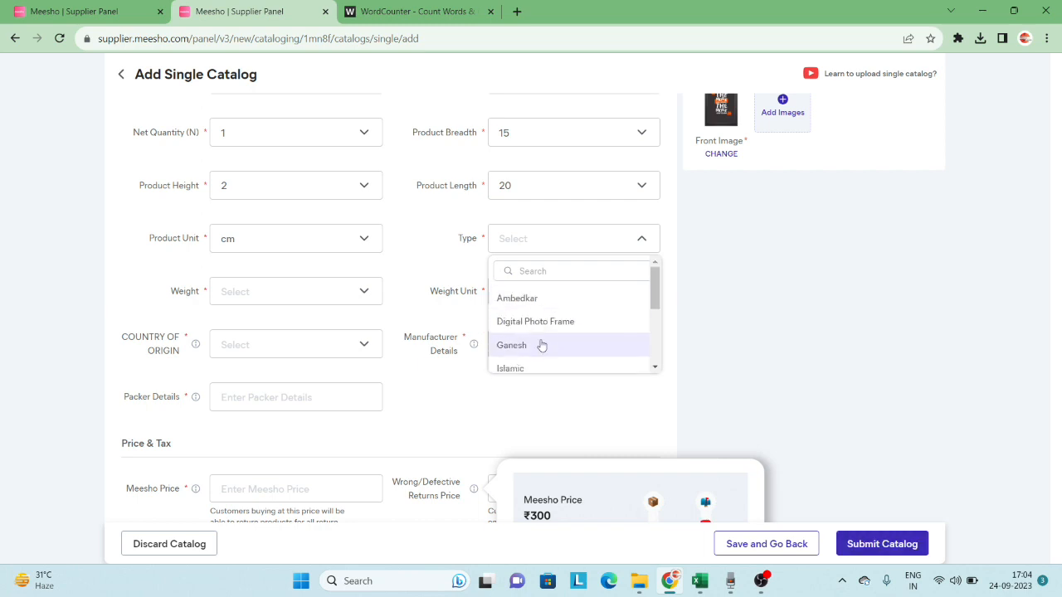
left_click(540, 323)
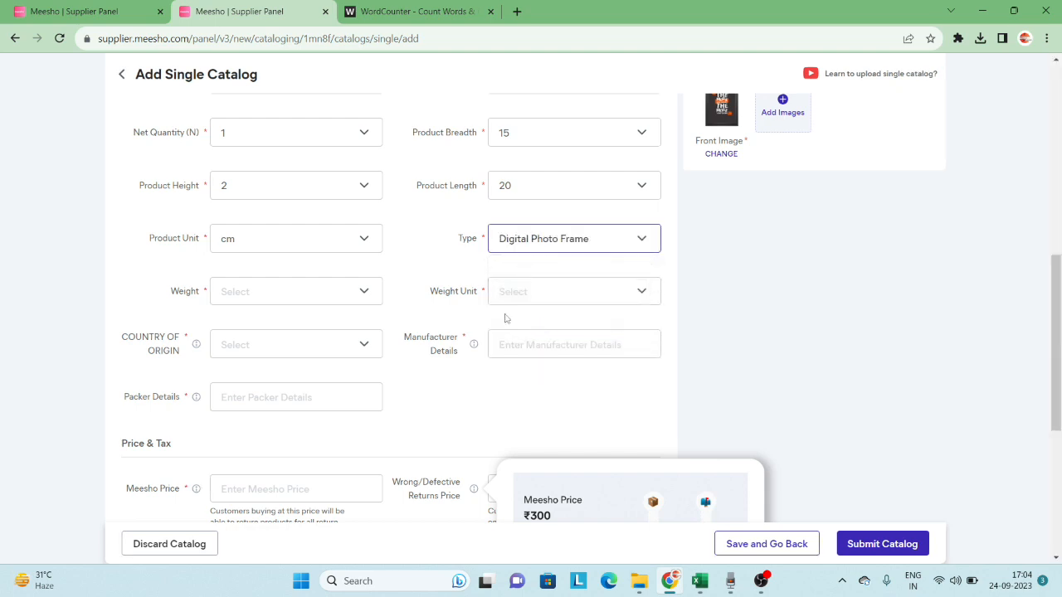
- Set the product weight to 0.2 with kg as the weight unit
left_click(316, 291)
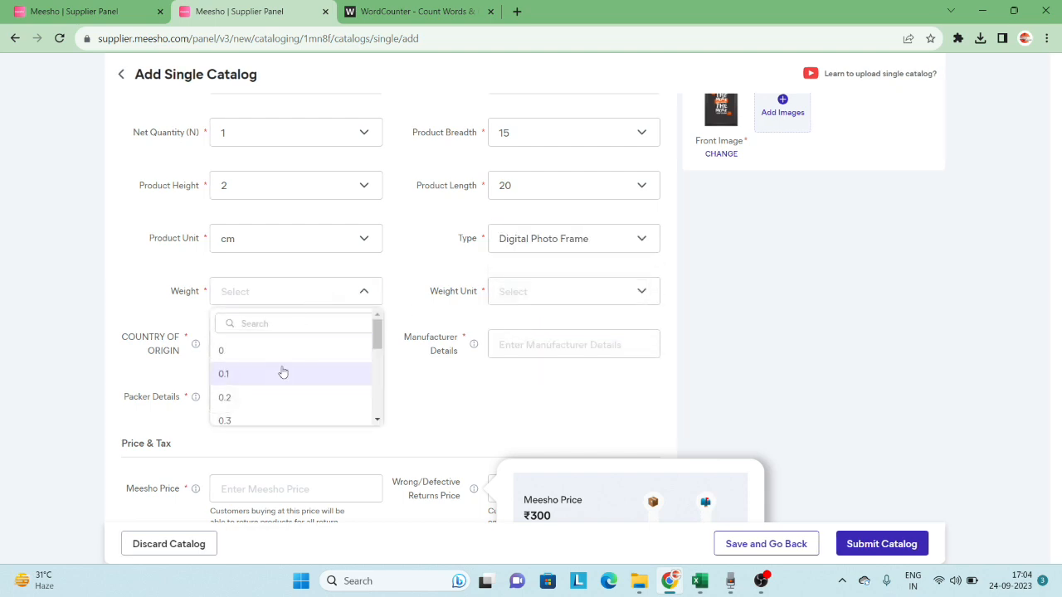
scroll(271, 418, "down", 1)
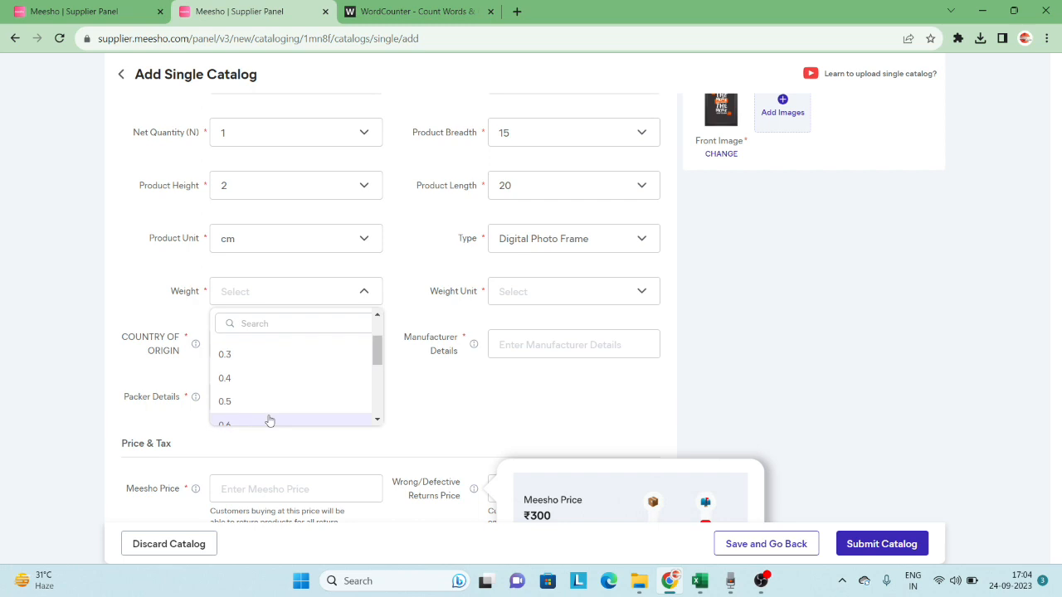
scroll(234, 366, "up", 1)
scroll(233, 365, "up", 1)
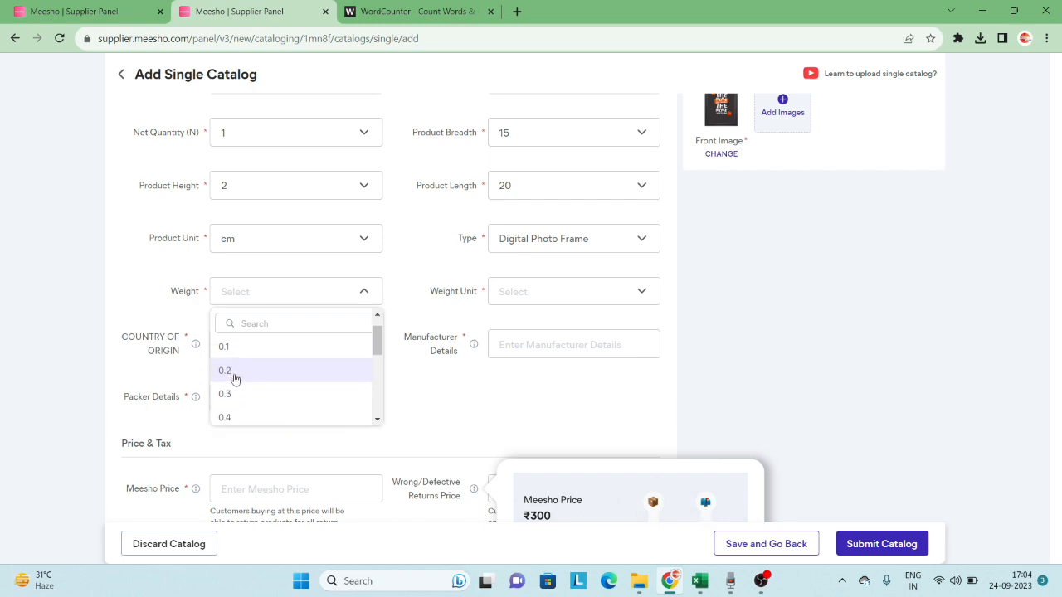
left_click(234, 379)
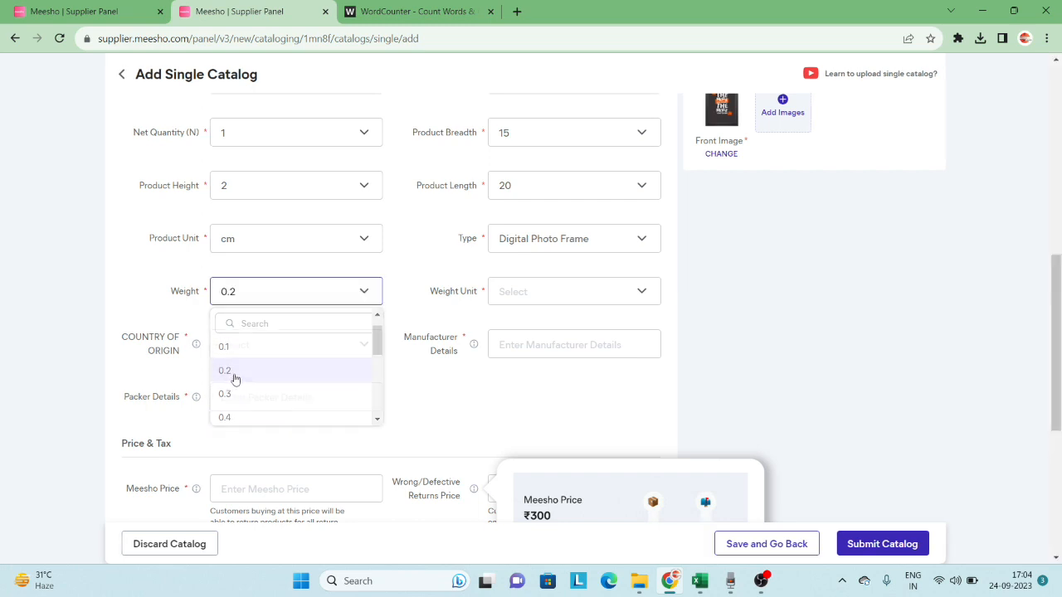
left_click(556, 284)
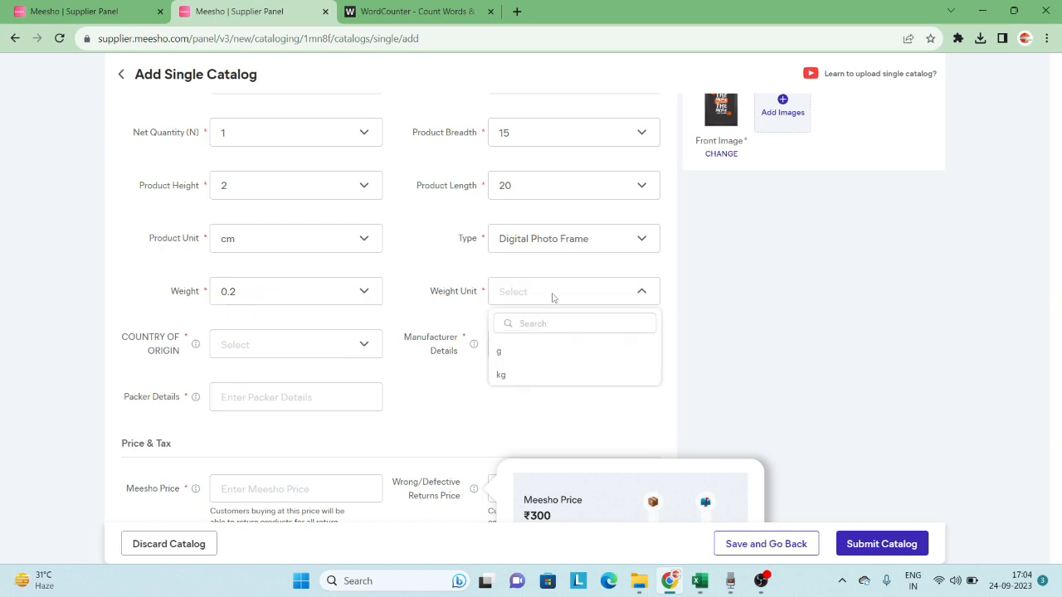
left_click(524, 377)
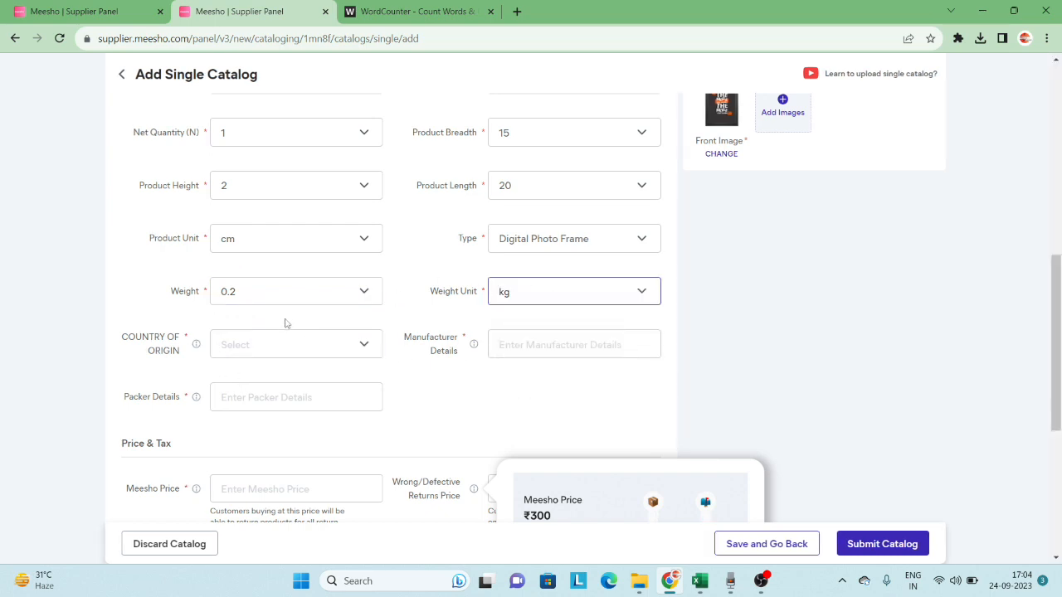
- Set the country of origin to India and enter NEZX as the manufacturer details
left_click(282, 347)
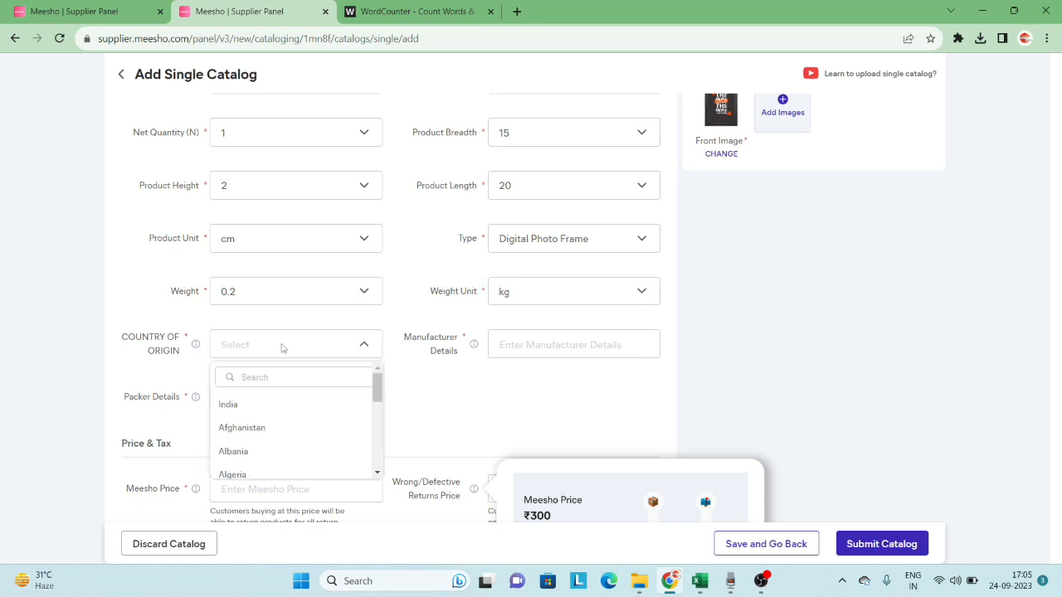
left_click(254, 404)
left_click(590, 343)
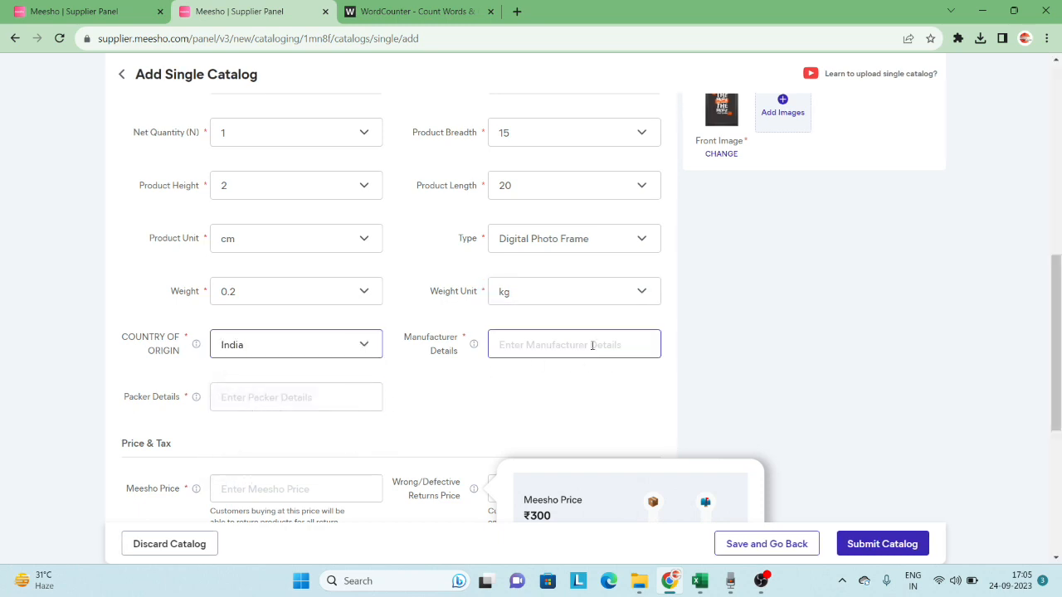
type("N")
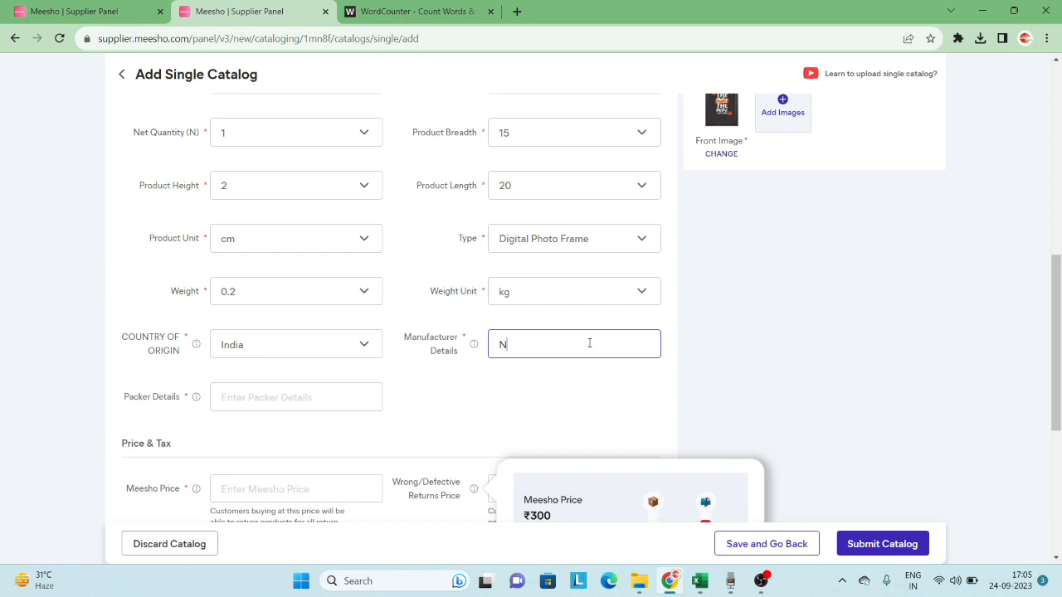
type("EZX")
- Enter NEZX as the packer details
scroll(570, 447, "down", 3)
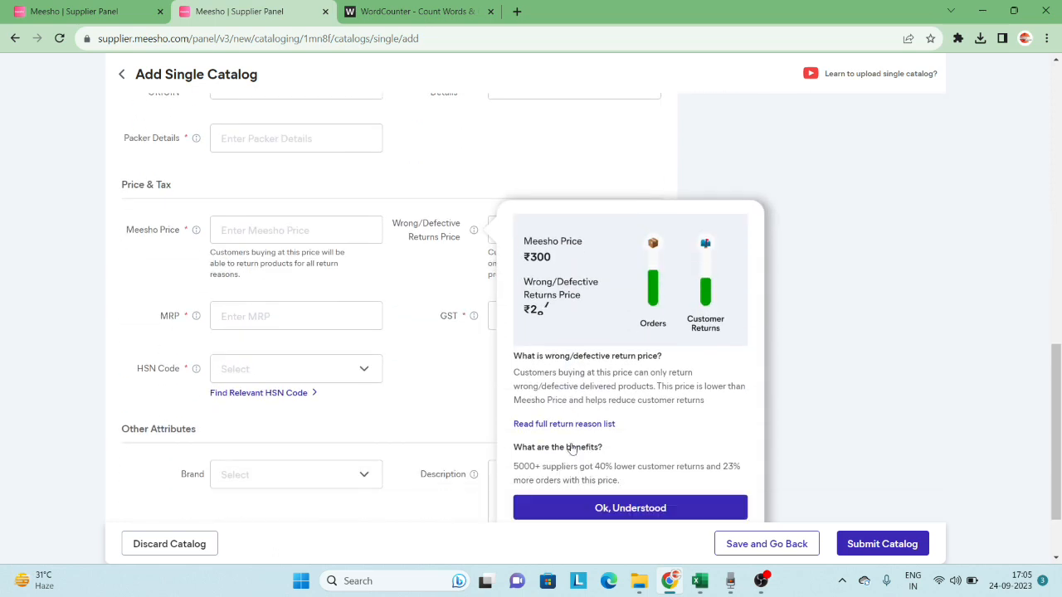
scroll(570, 445, "up", 1)
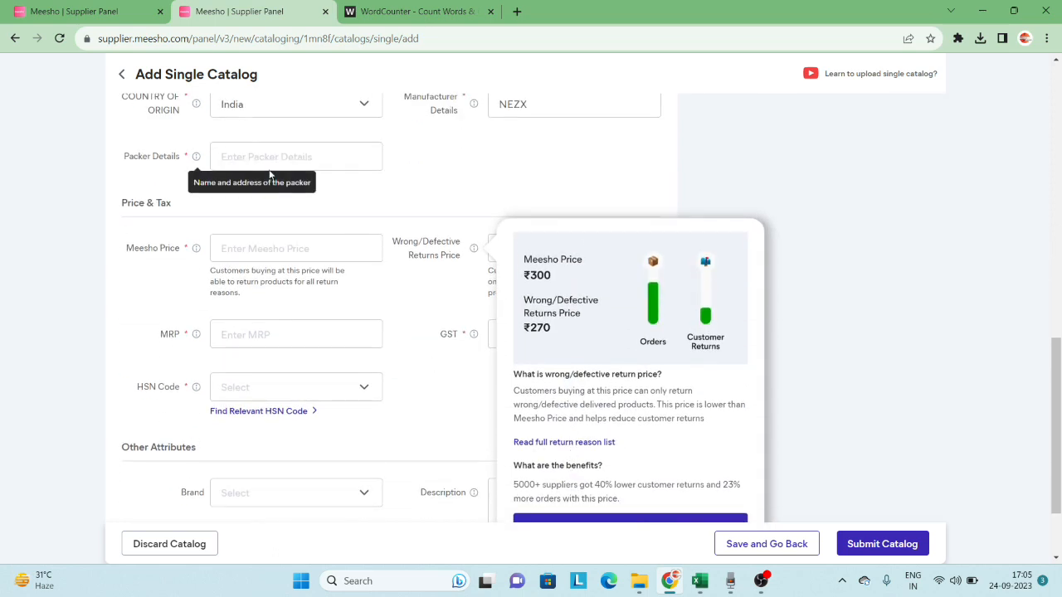
left_click(235, 160)
type("NEZX")
left_click(251, 182)
- Dismiss the explanation of the wrong/defective returns price and set the Meesho price to 299
scroll(252, 182, "down", 1)
left_click(259, 203)
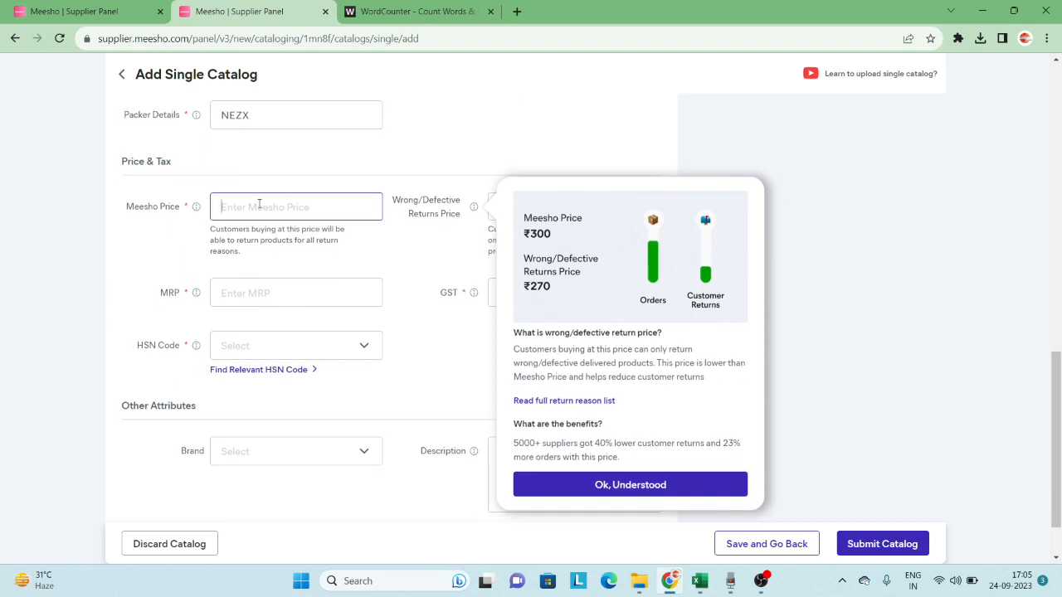
left_click(599, 487)
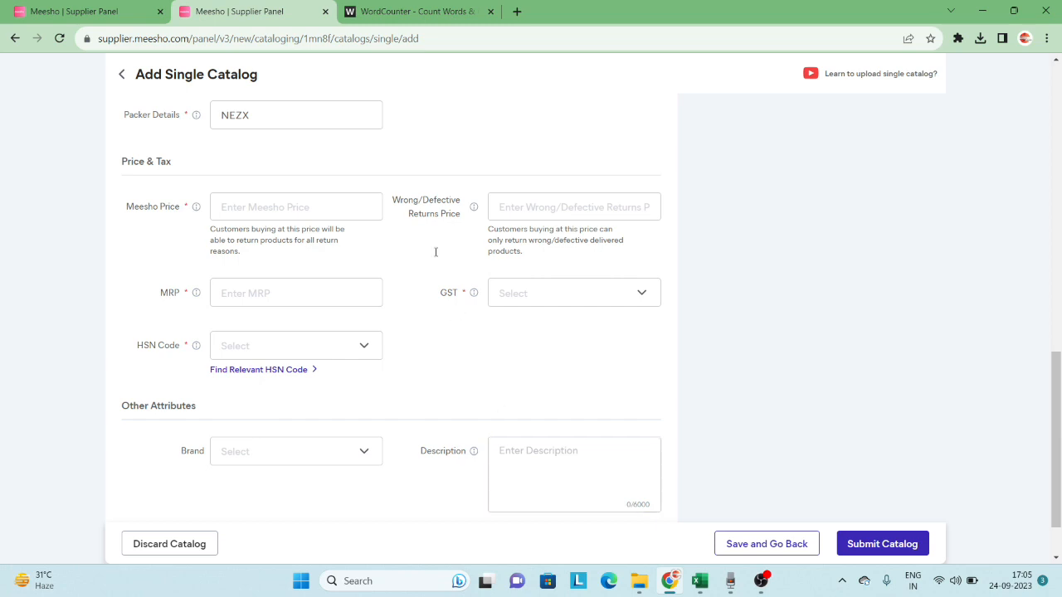
left_click(338, 211)
type("299")
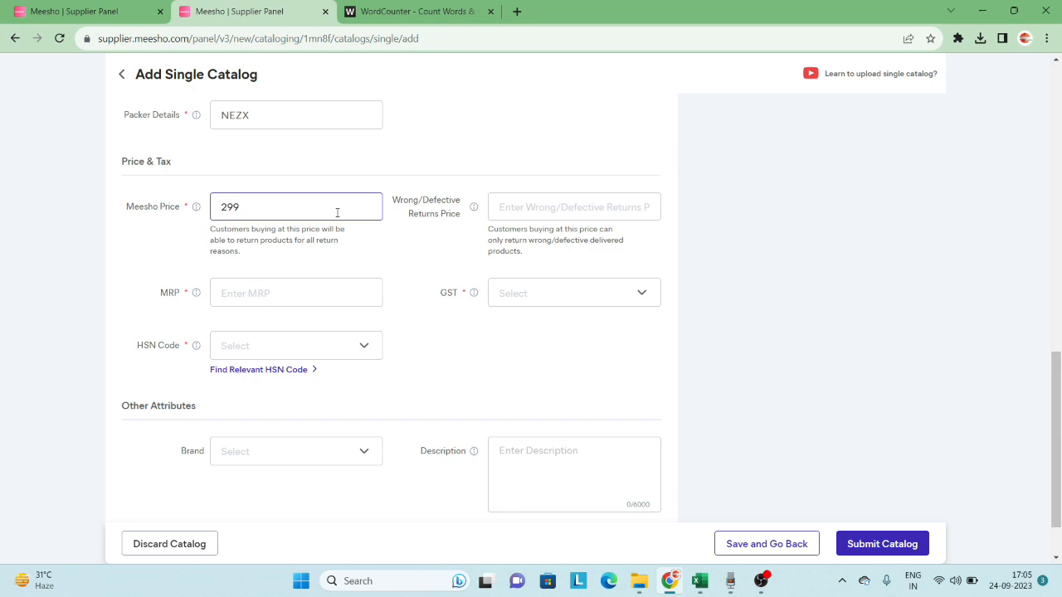
- Replace the suggested wrong/defective returns price with 289
left_click(518, 208)
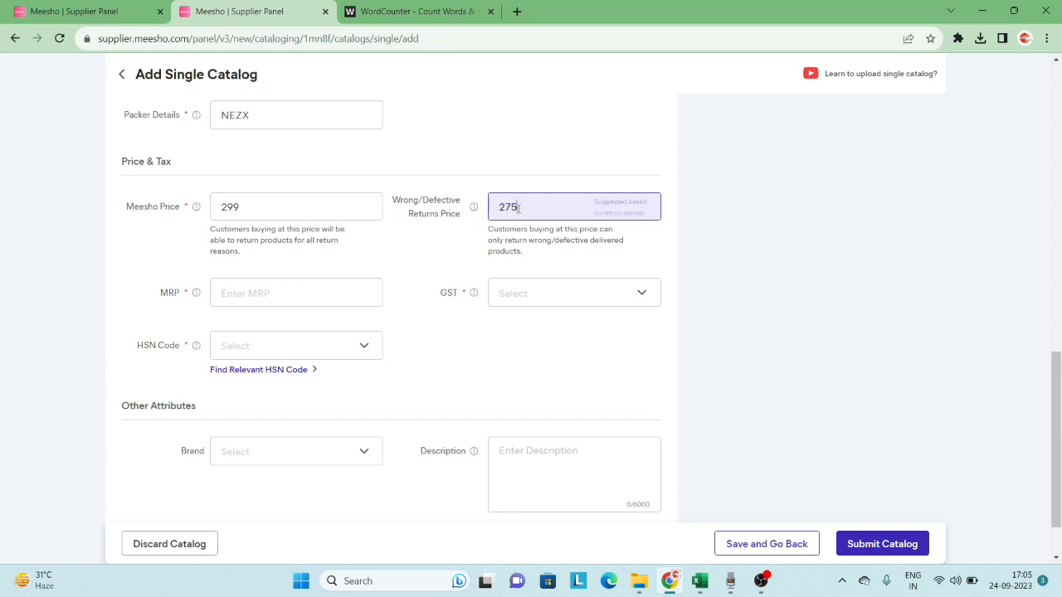
key("BackSpace")
key("BackSpace")
type("89")
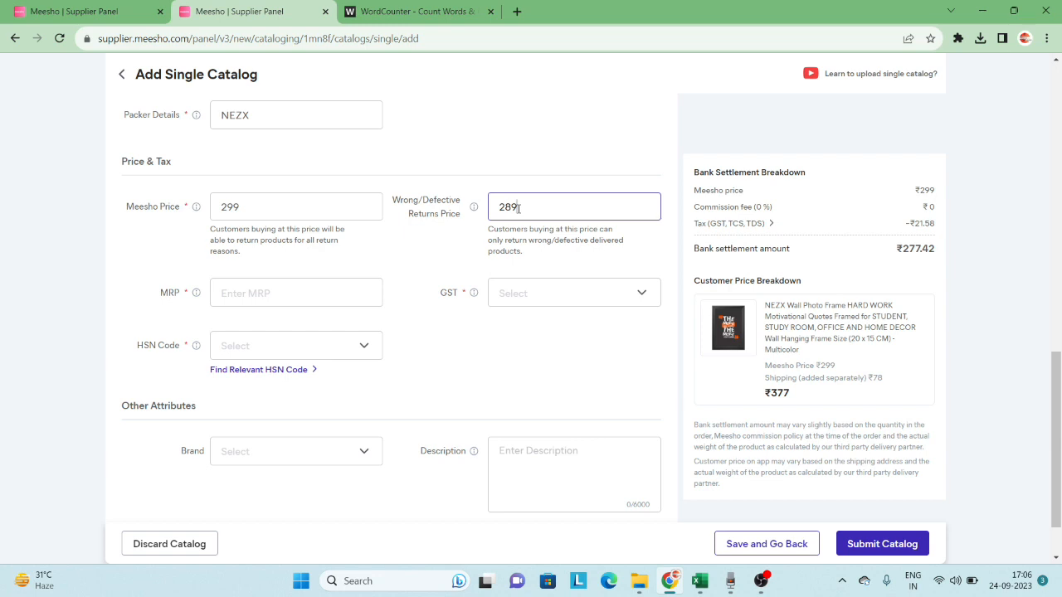
- Set the product's MRP to 699
left_click(358, 293)
type("699")
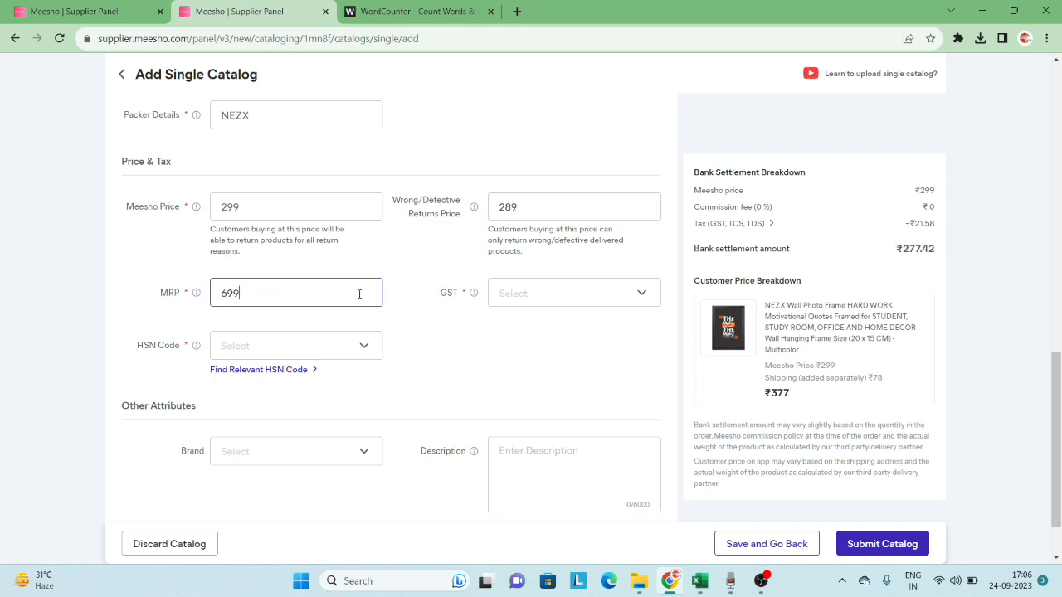
left_click(490, 328)
right_click(581, 307)
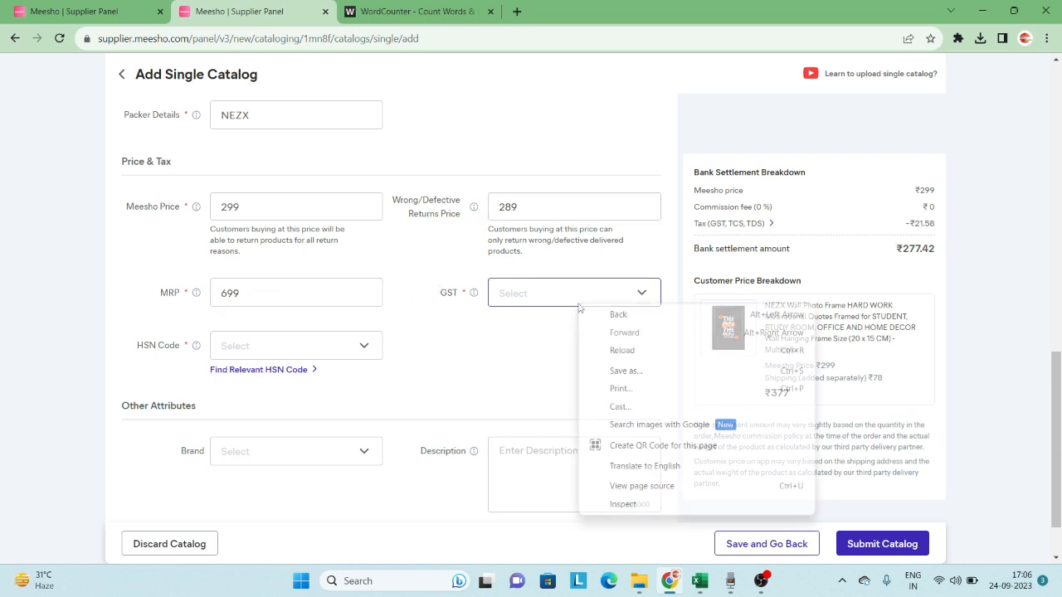
- Set the product's GST rate to 12
key("Escape")
left_click(579, 307)
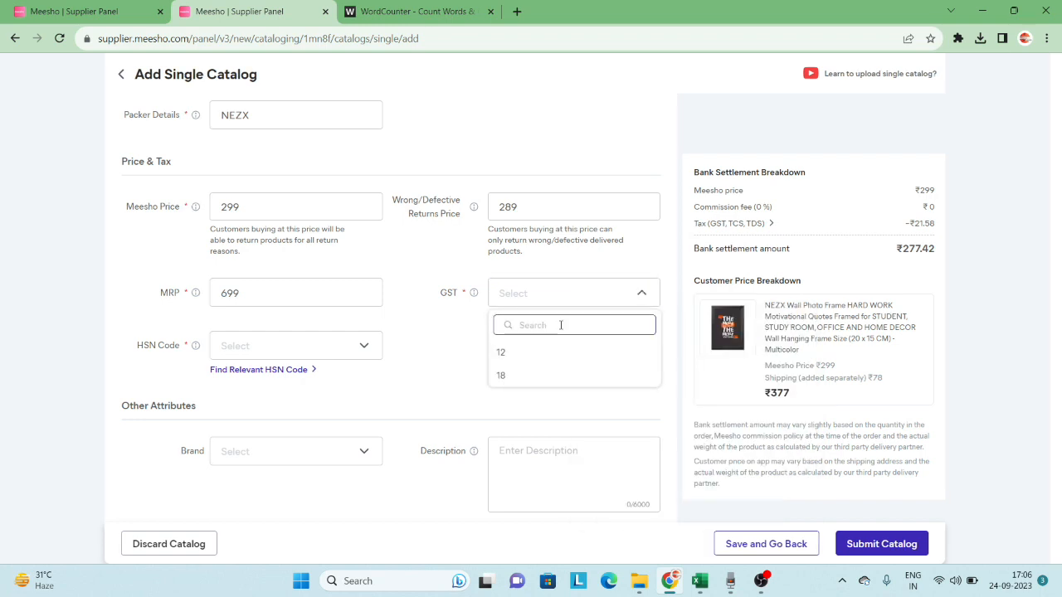
left_click(501, 352)
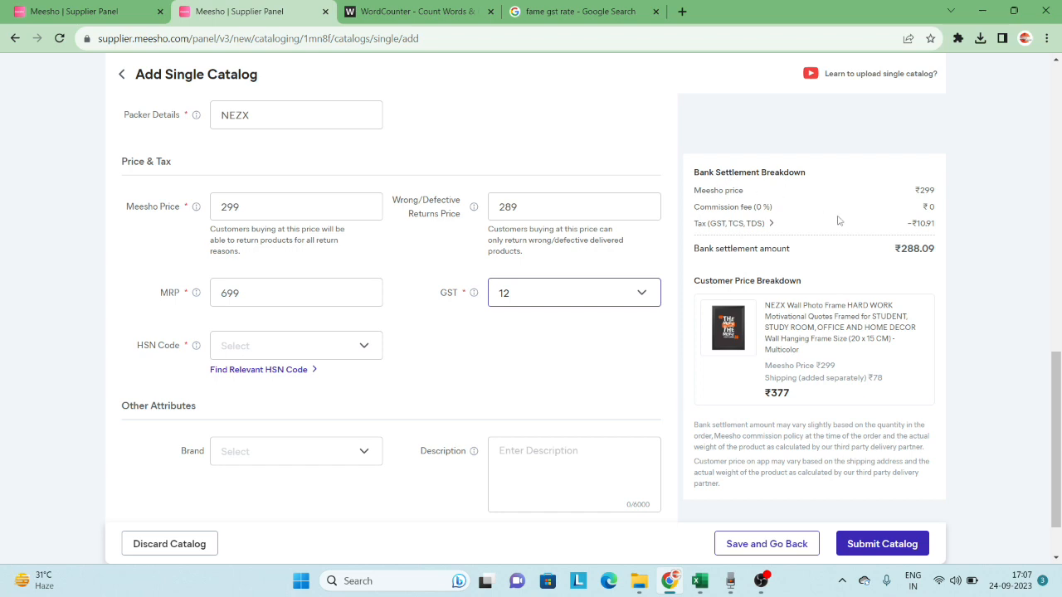
- Examine the bank settlement amount and the separately added shipping charge in the price breakdowns
scroll(841, 247, "down", 1)
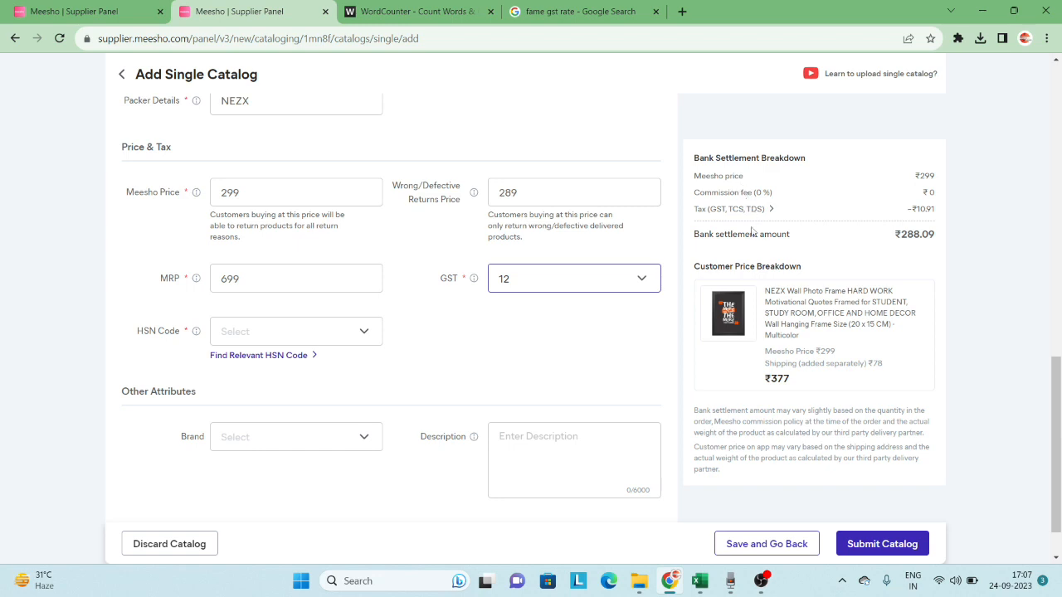
left_click_drag(899, 235, 951, 242)
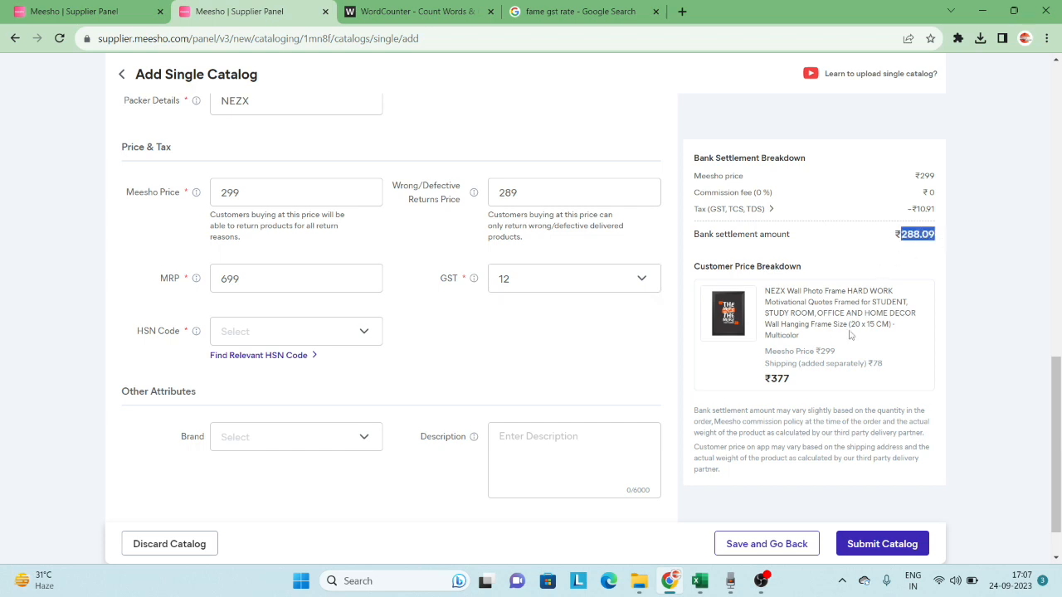
scroll(849, 335, "down", 1)
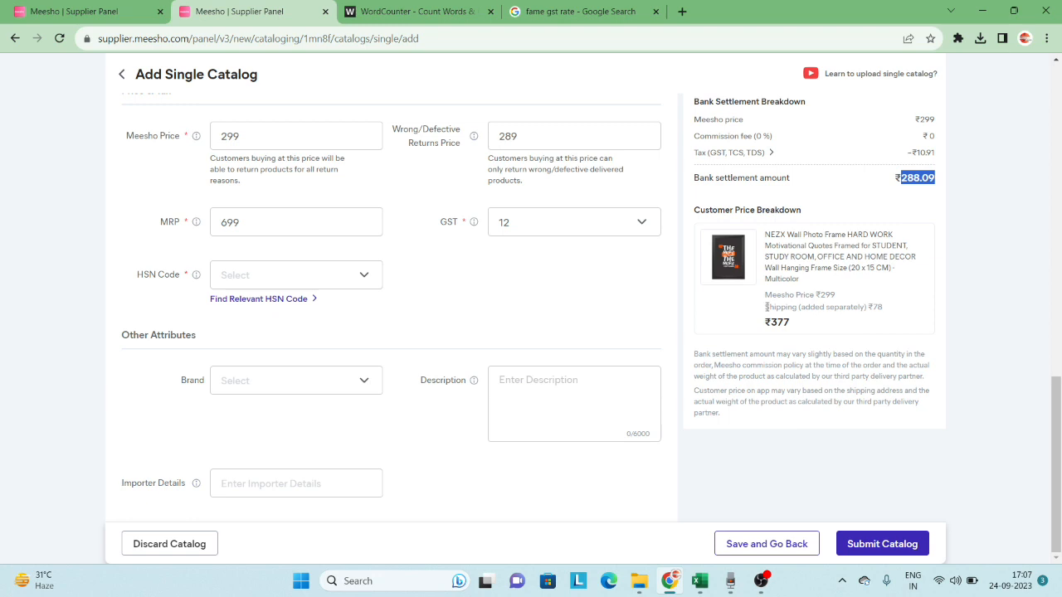
left_click_drag(765, 309, 871, 306)
left_click(889, 304)
triple_click(922, 304)
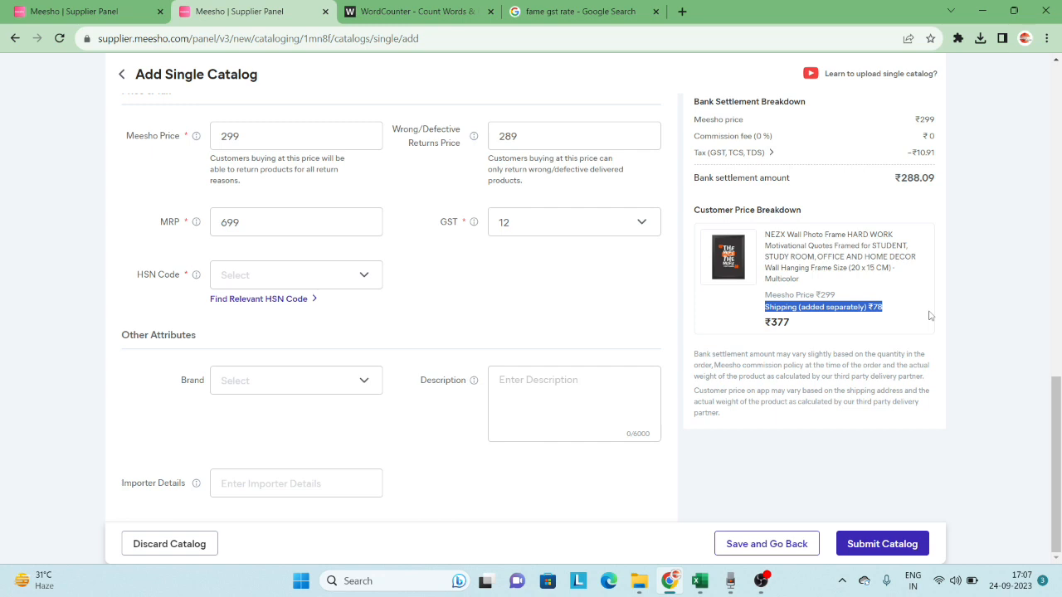
left_click(565, 270)
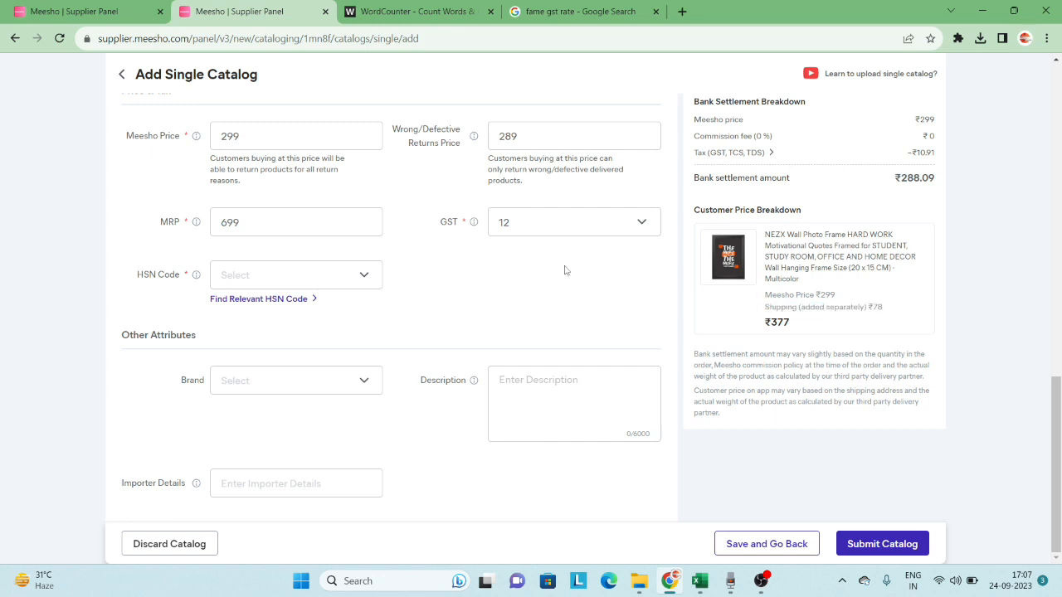
- Choose HSN code 442090 and fill the description with the full product title copied from the customer price breakdown
left_click(314, 278)
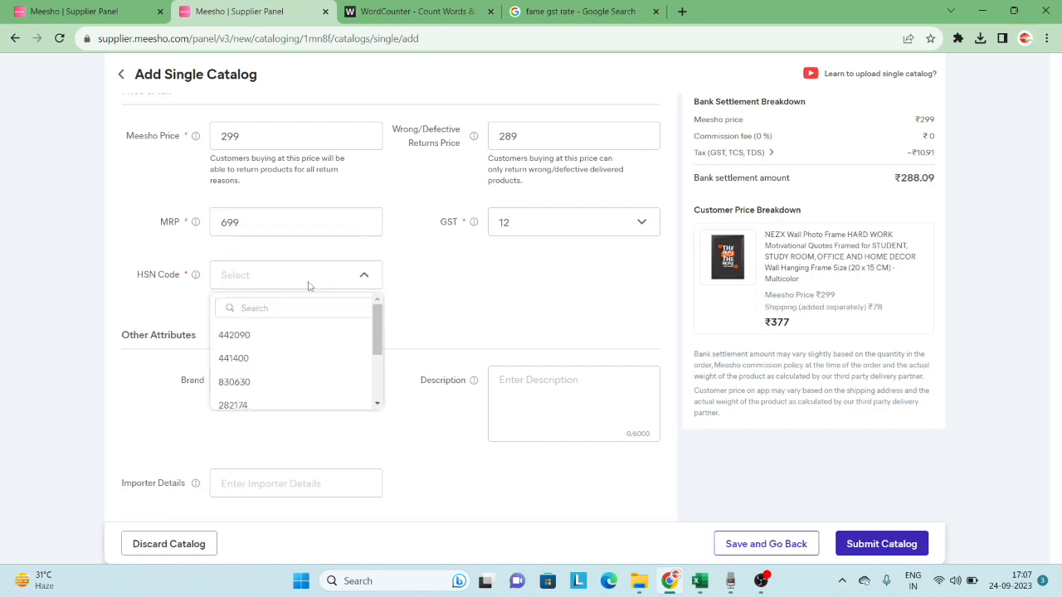
left_click(243, 342)
left_click(511, 393)
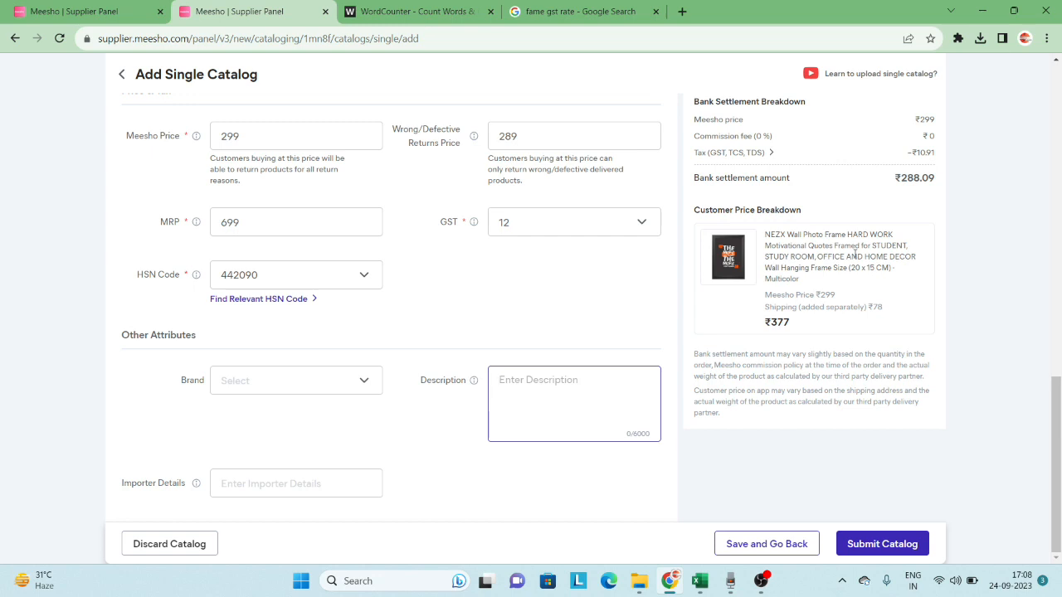
left_click_drag(764, 236, 803, 286)
key("ctrl+c")
left_click(597, 419)
key("ctrl+v")
left_click_drag(598, 421, 614, 497)
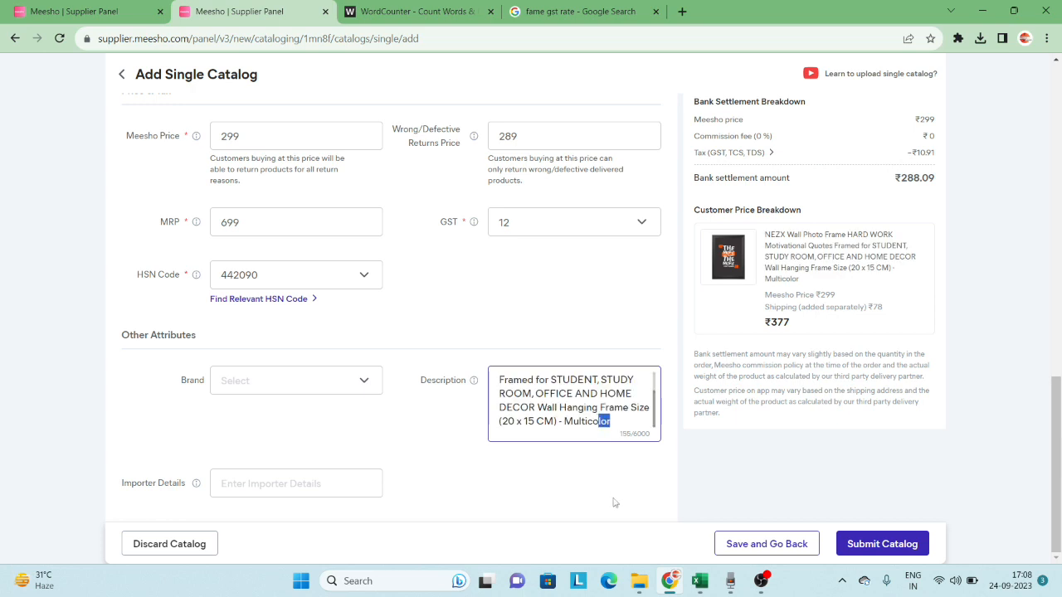
- Back out of submitting the catalog and review the entered product details and uploaded images
left_click(869, 547)
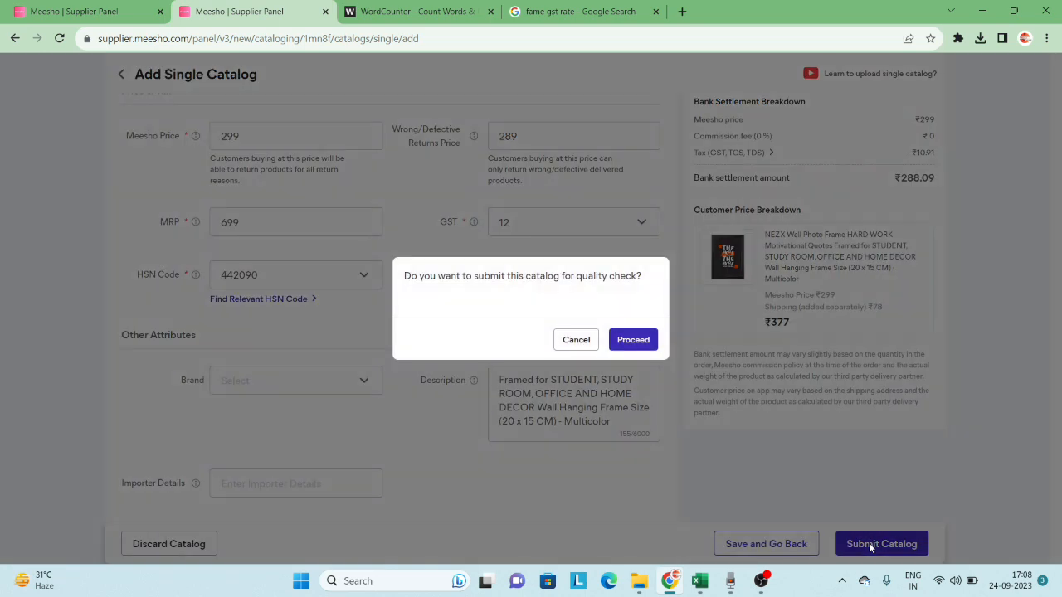
left_click(576, 341)
scroll(577, 345, "up", 5)
scroll(576, 348, "down", 2)
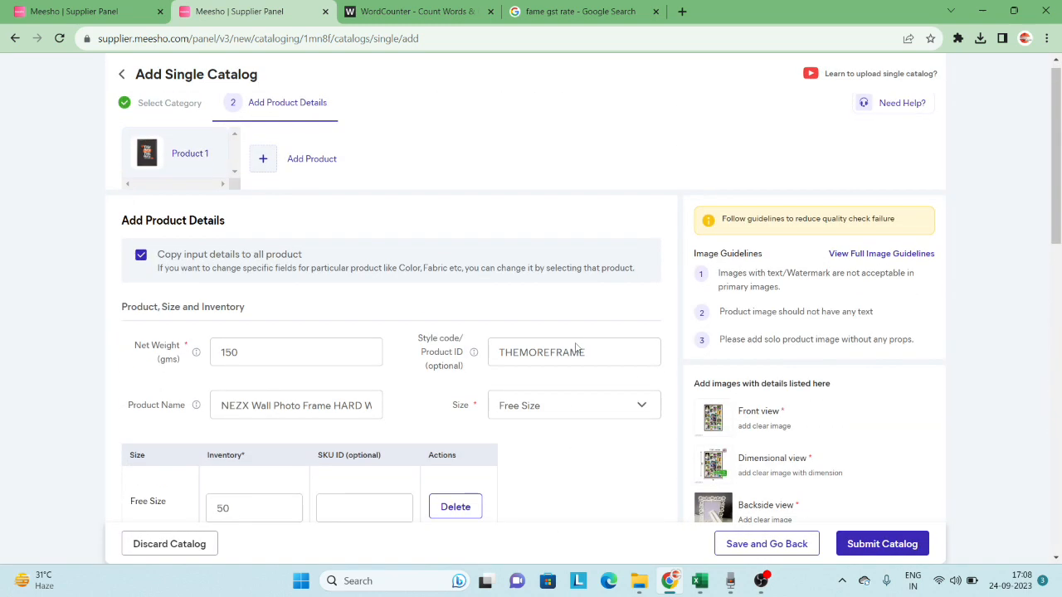
scroll(577, 349, "up", 1)
scroll(577, 349, "down", 1)
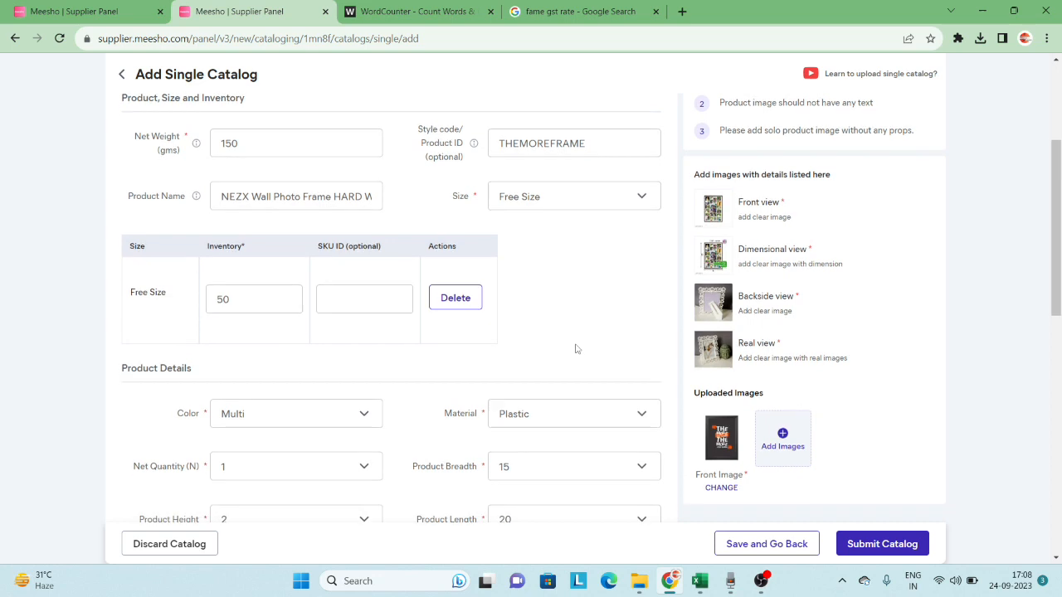
scroll(577, 349, "down", 1)
scroll(576, 349, "down", 3)
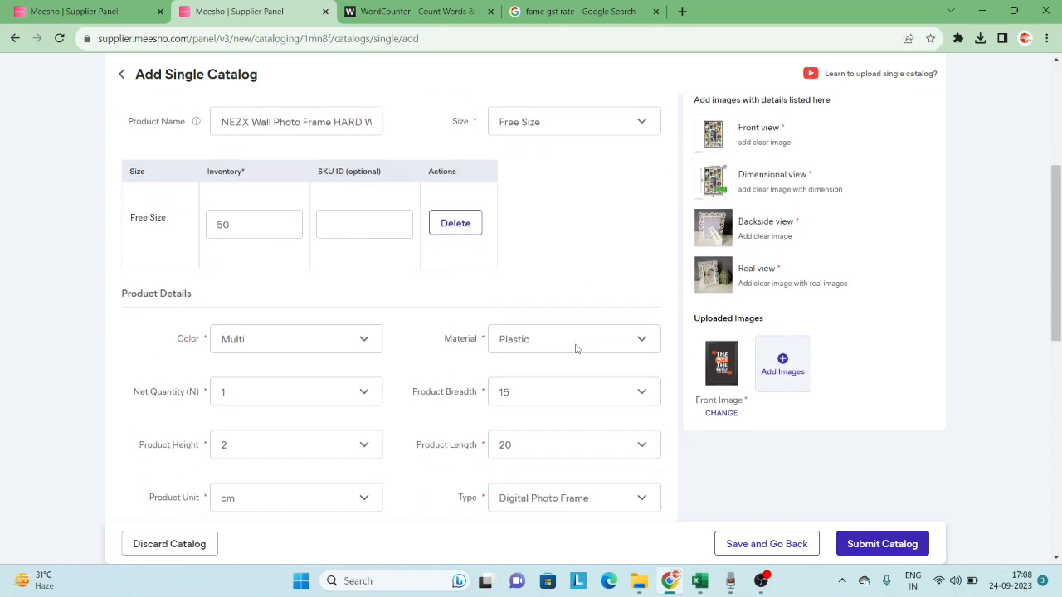
scroll(576, 350, "down", 1)
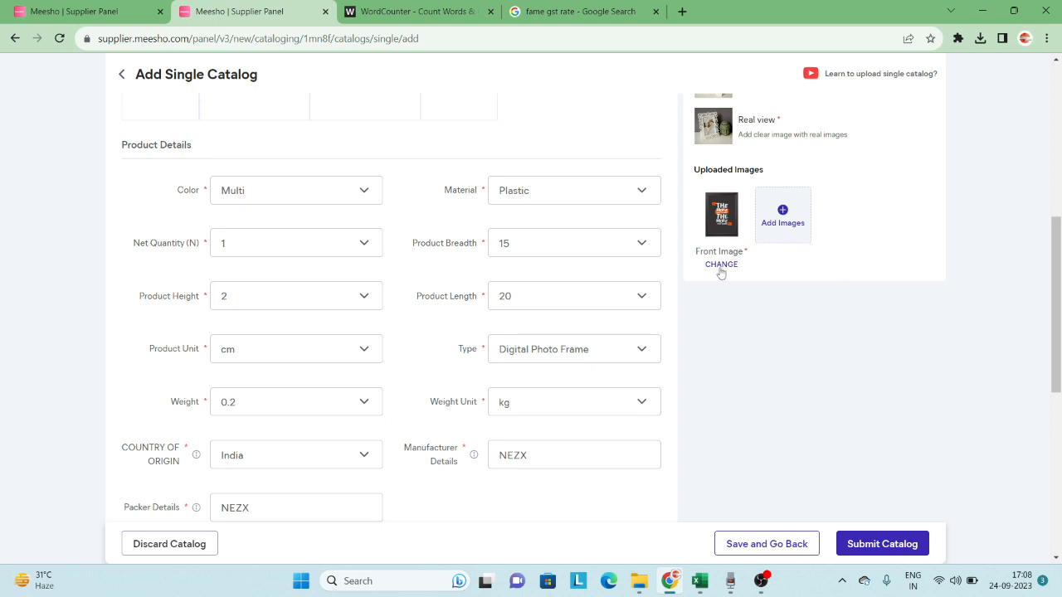
- Add the 20X15 CM picture from Downloads as the second product image
left_click(771, 218)
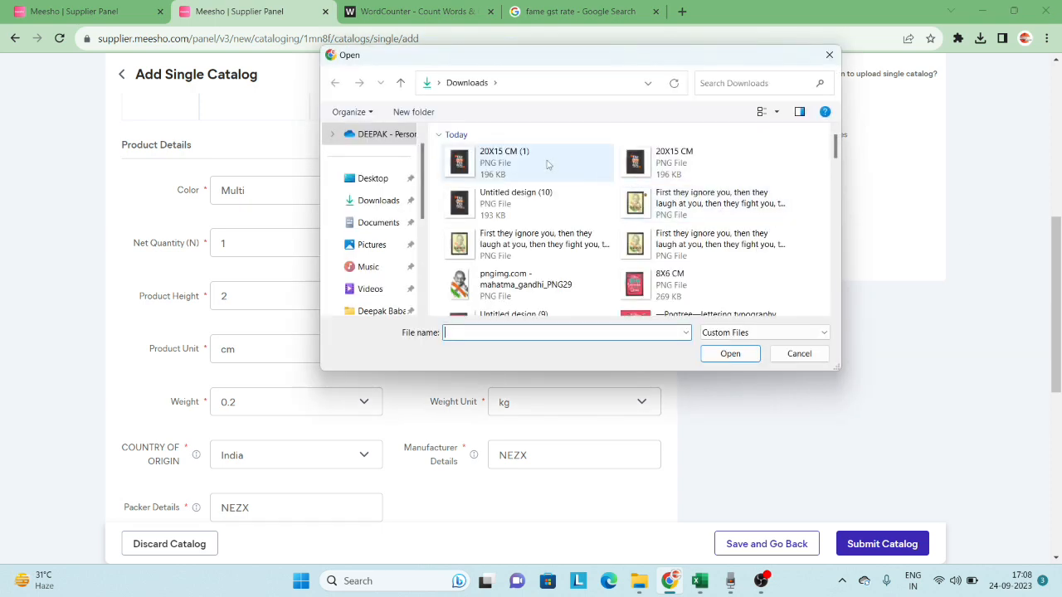
left_click(656, 165)
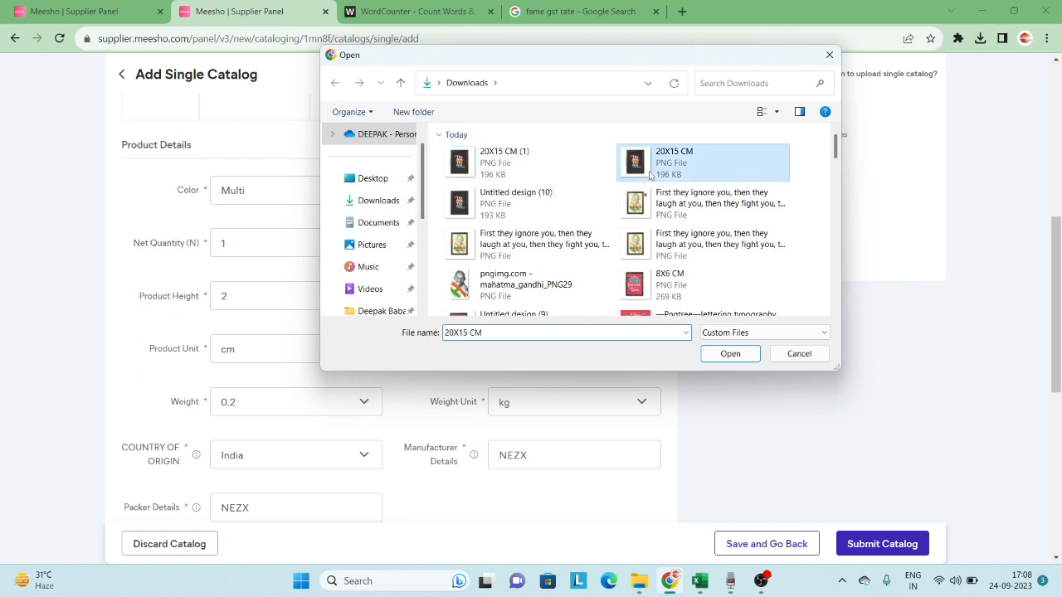
left_click(730, 354)
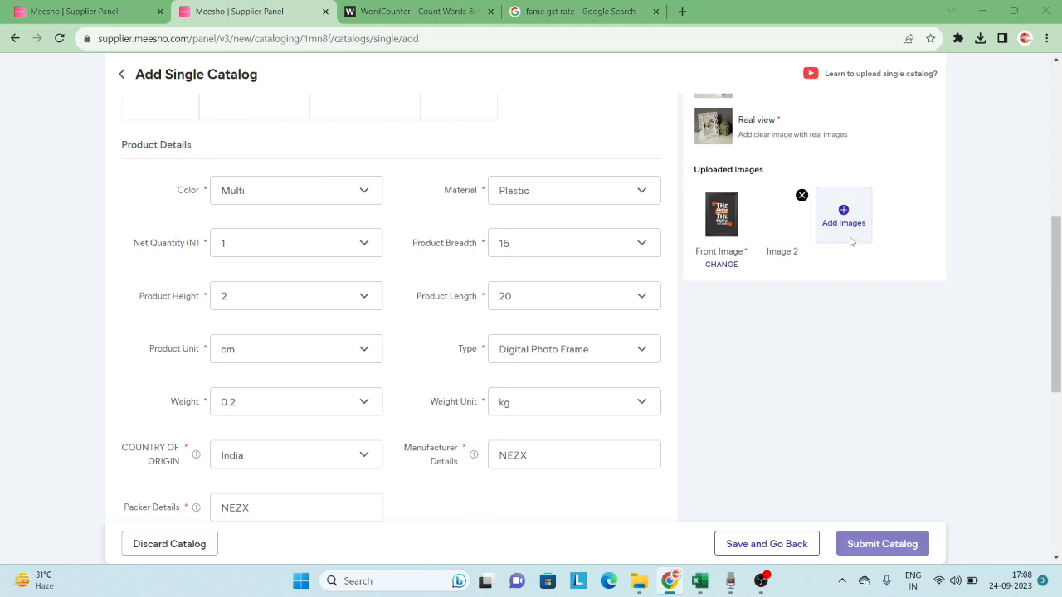
- Add the Untitled design (3) picture from Downloads as the third product image
left_click(850, 240)
scroll(591, 266, "down", 10)
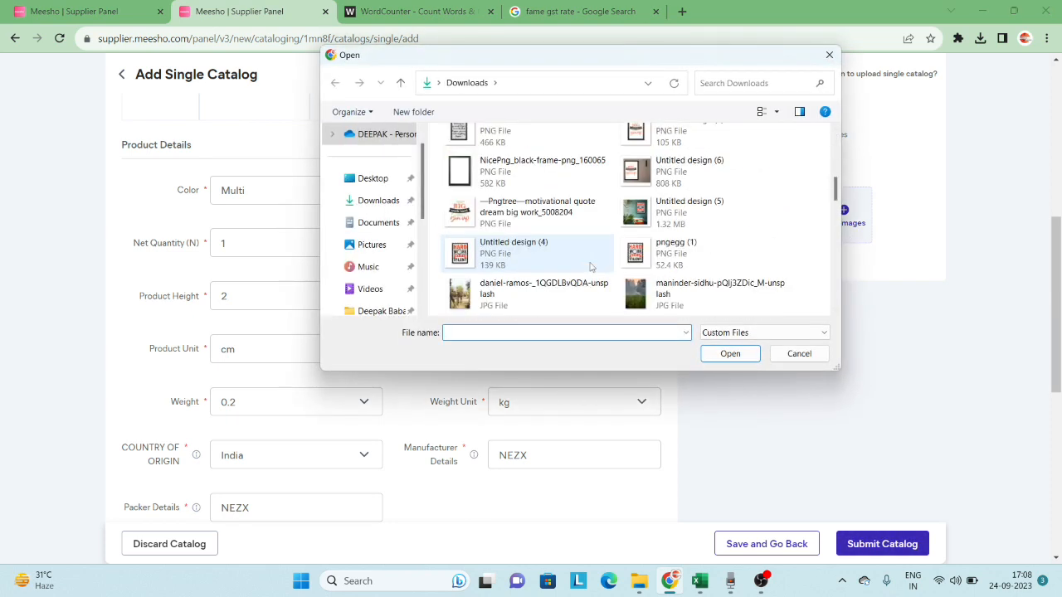
scroll(590, 265, "down", 6)
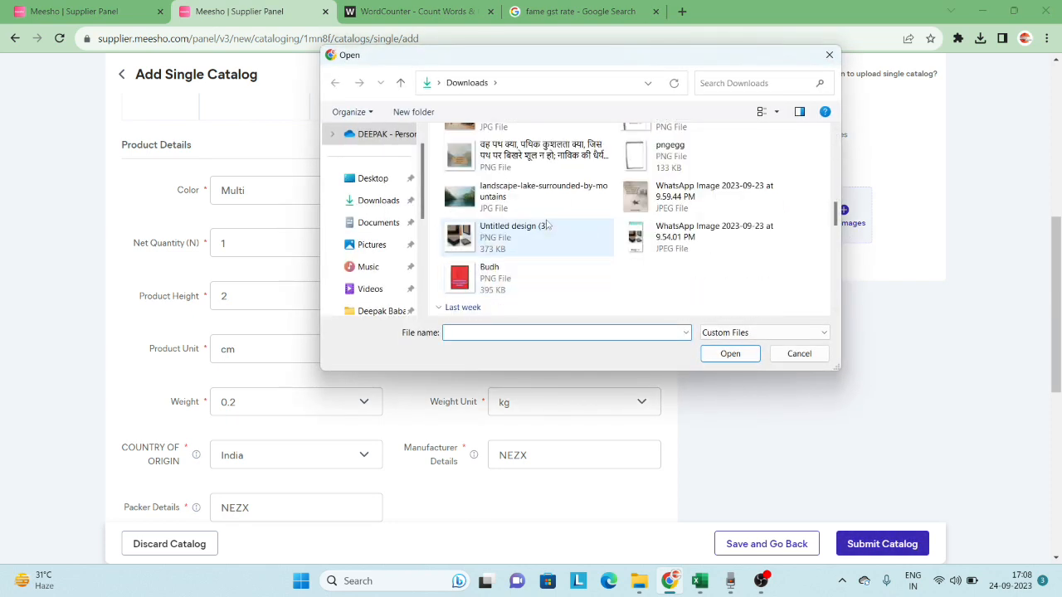
left_click(540, 230)
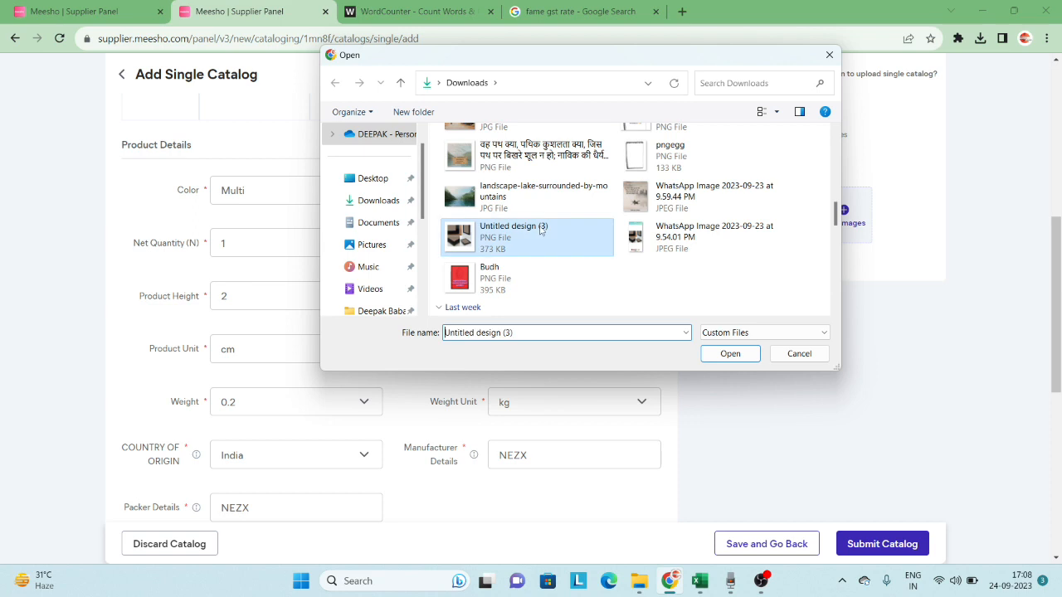
left_click(730, 354)
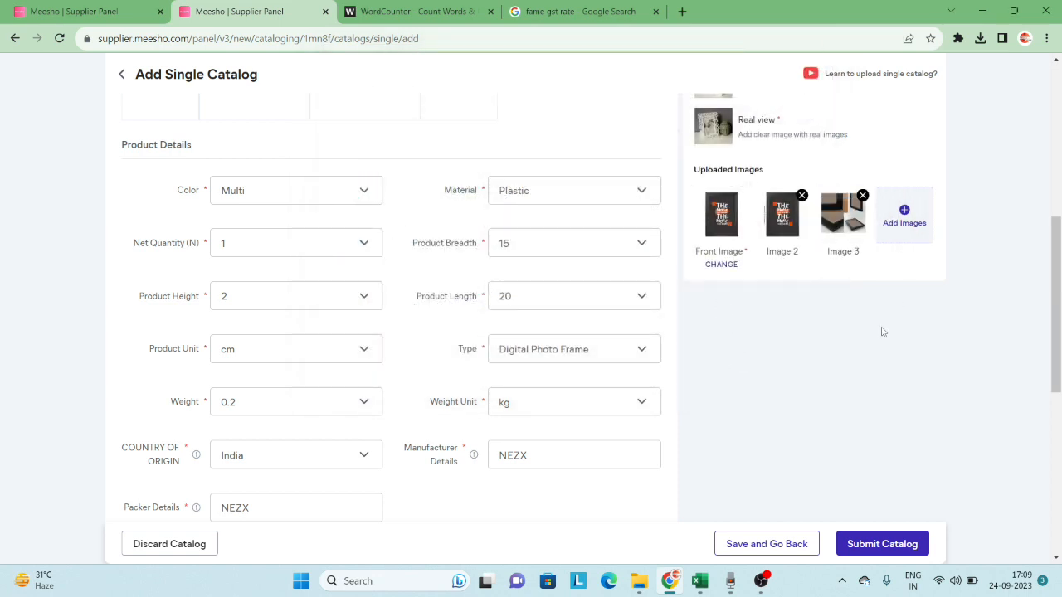
- Submit the completed catalog for quality check and dismiss the offer to boost it
scroll(883, 331, "down", 2)
scroll(883, 332, "down", 1)
scroll(882, 332, "down", 2)
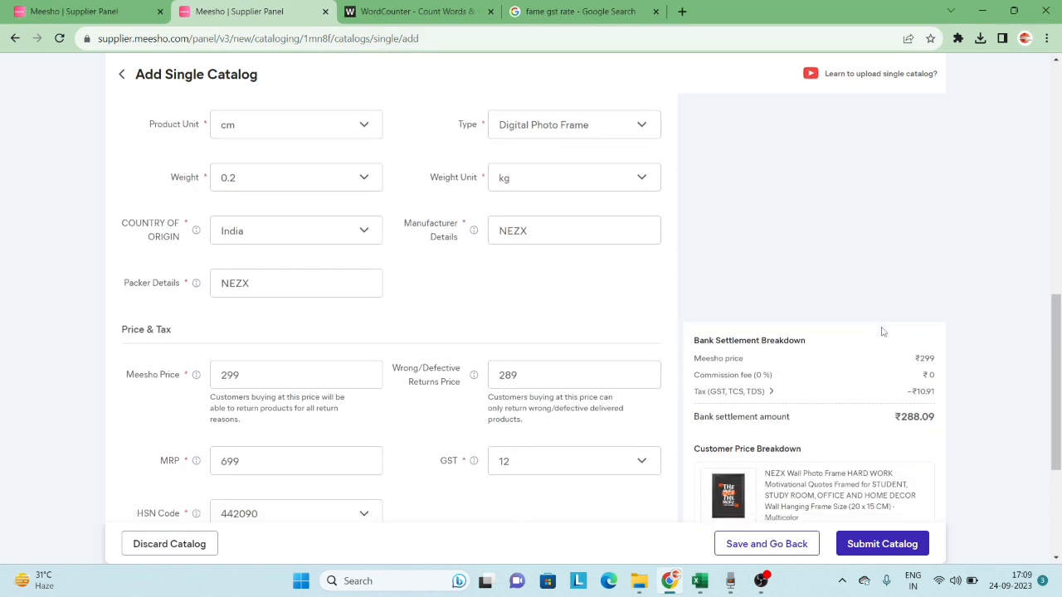
scroll(882, 332, "down", 3)
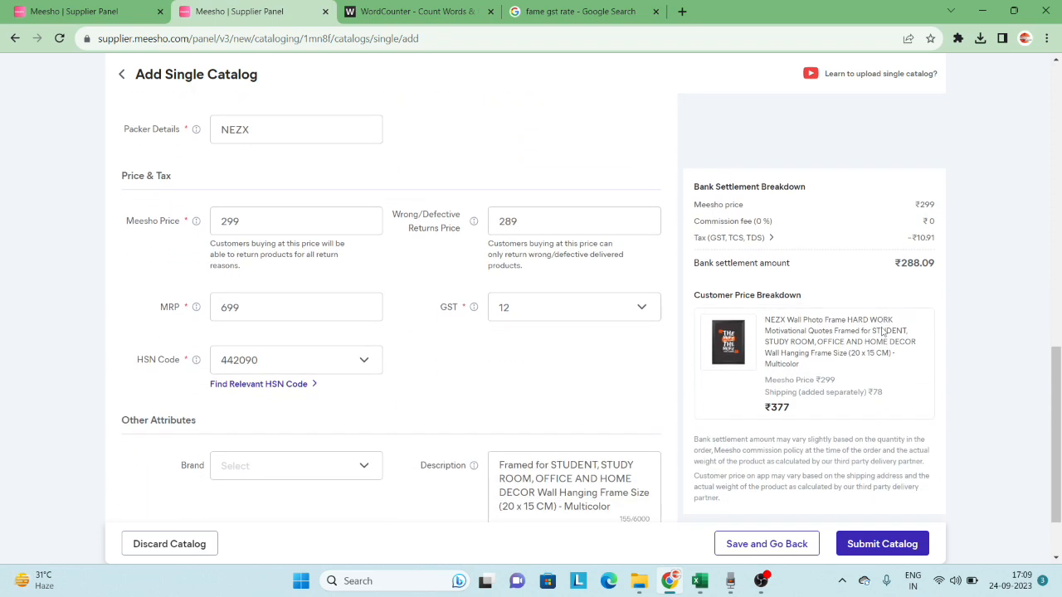
scroll(882, 332, "down", 1)
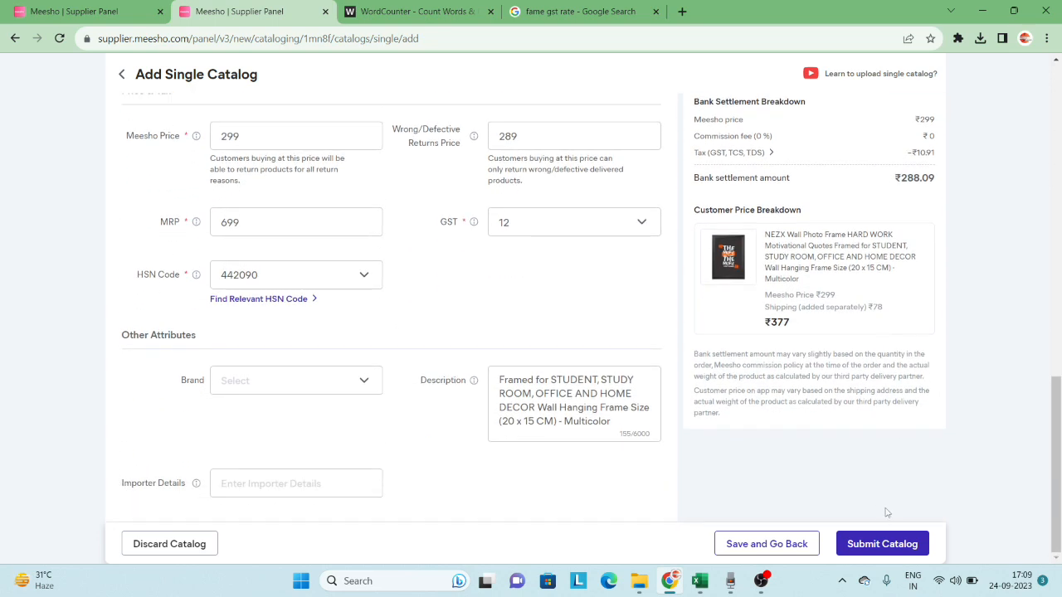
left_click(874, 545)
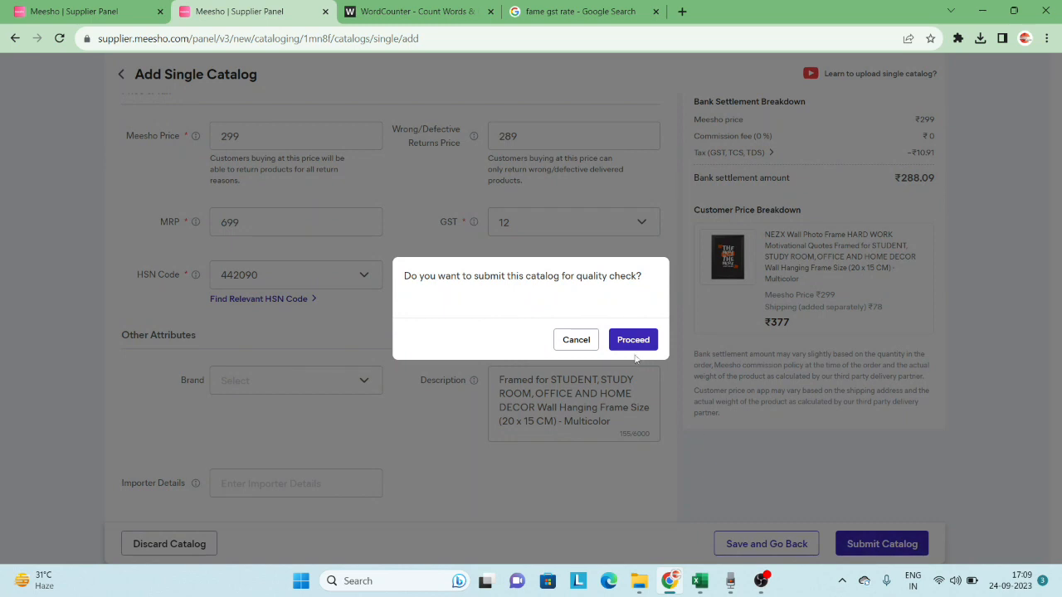
left_click(630, 340)
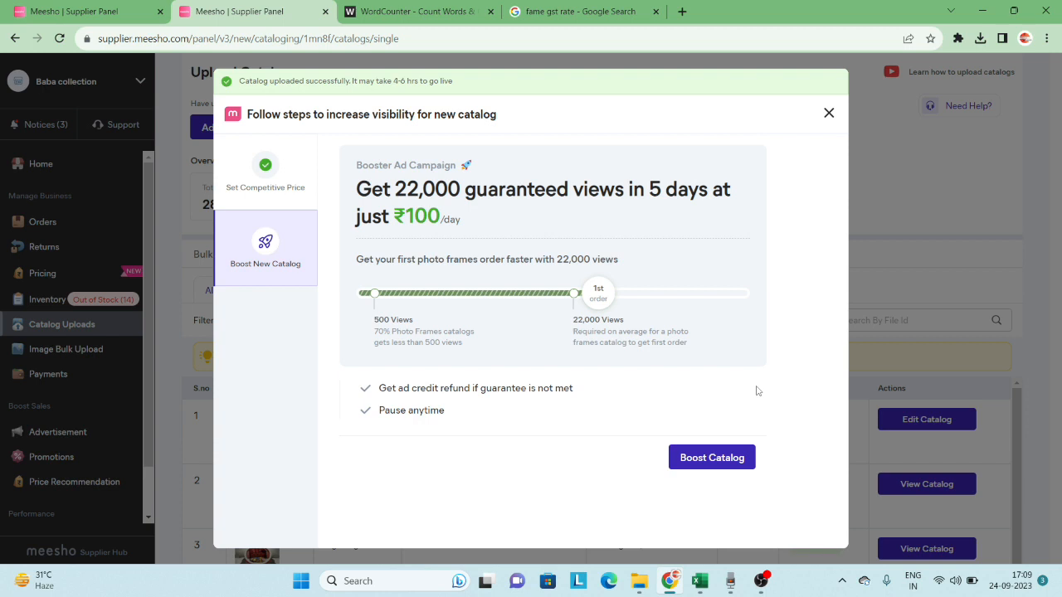
left_click(828, 114)
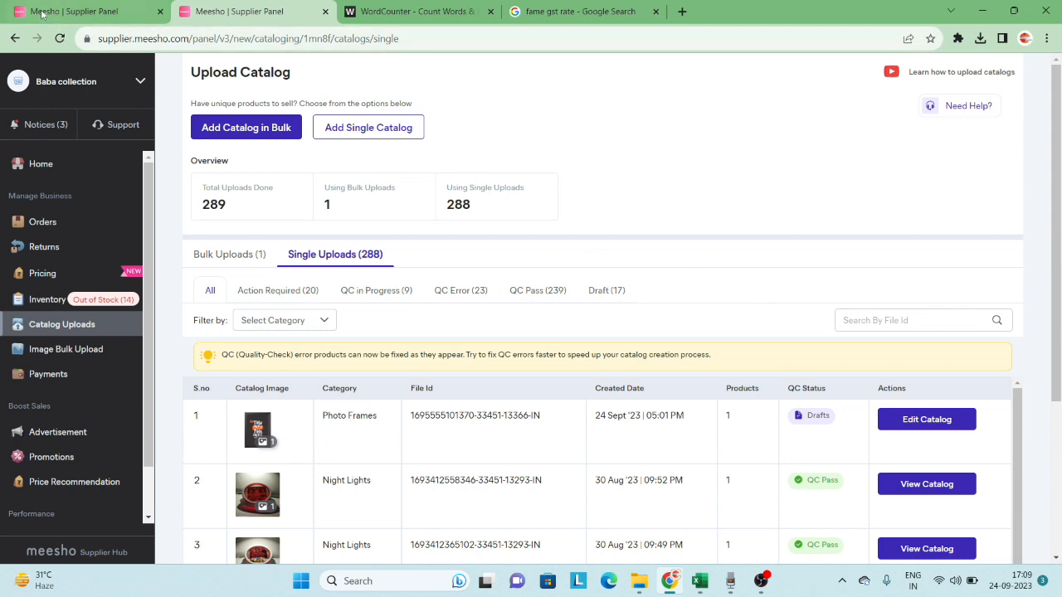
- Refresh the uploads list and check the new photo frame catalog's QC status against the earlier uploads
left_click(60, 39)
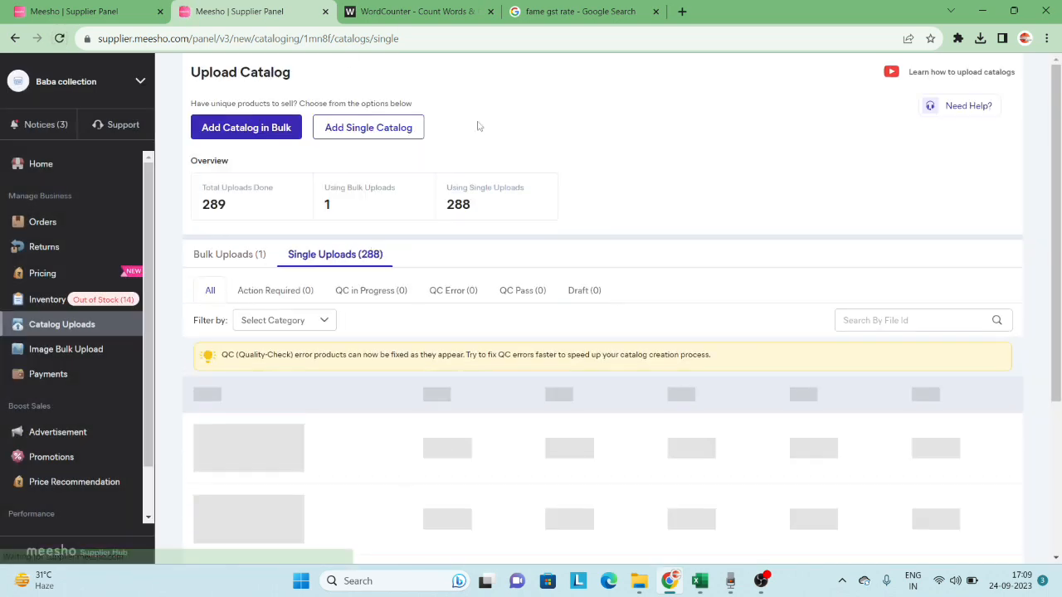
scroll(814, 410, "down", 2)
scroll(813, 411, "up", 2)
left_click_drag(792, 421, 808, 492)
triple_click(808, 492)
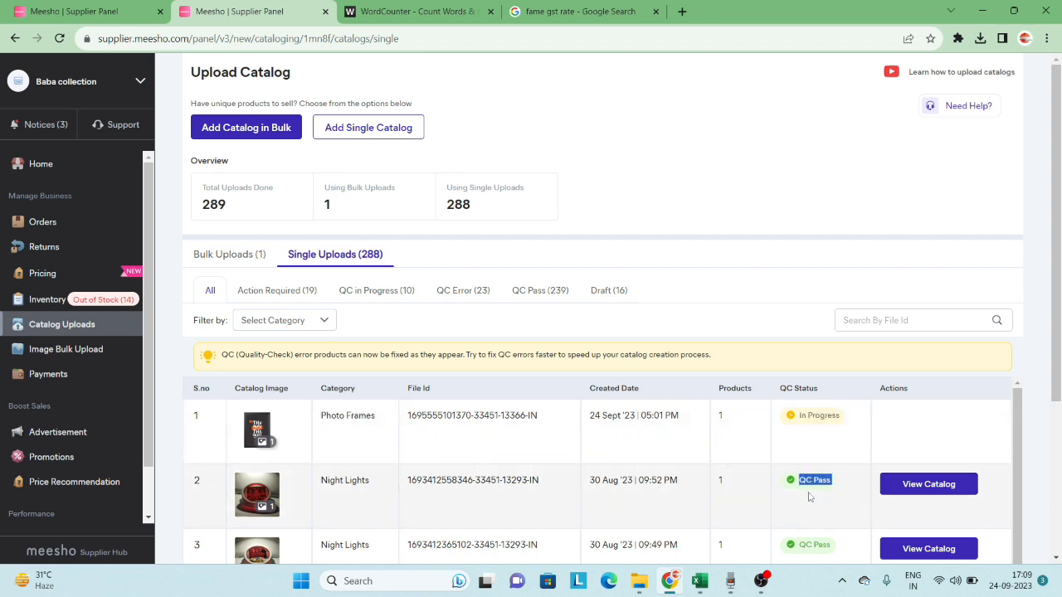